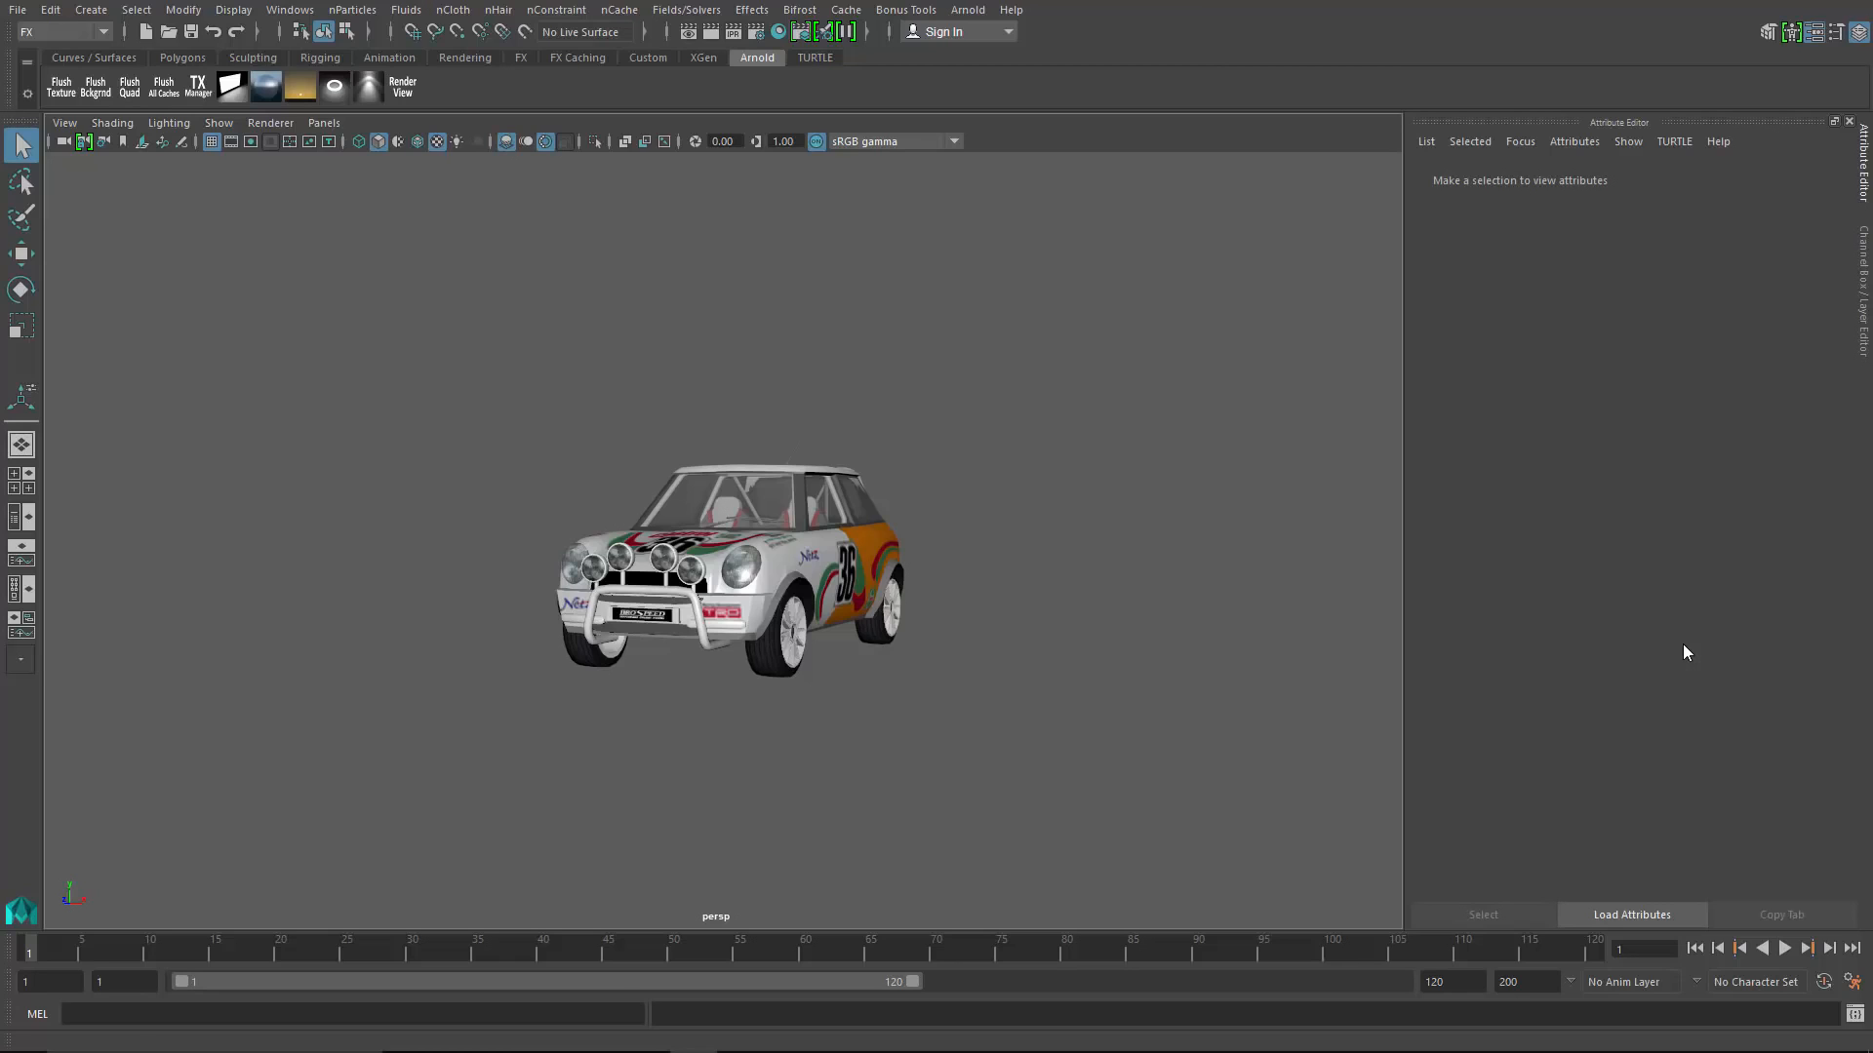
# Step: Select all of the car's parts and create a MASH network from them
pyautogui.keyDown('alt'); pyautogui.moveTo(792, 600); pyautogui.dragTo(523, 430); pyautogui.keyUp('alt')
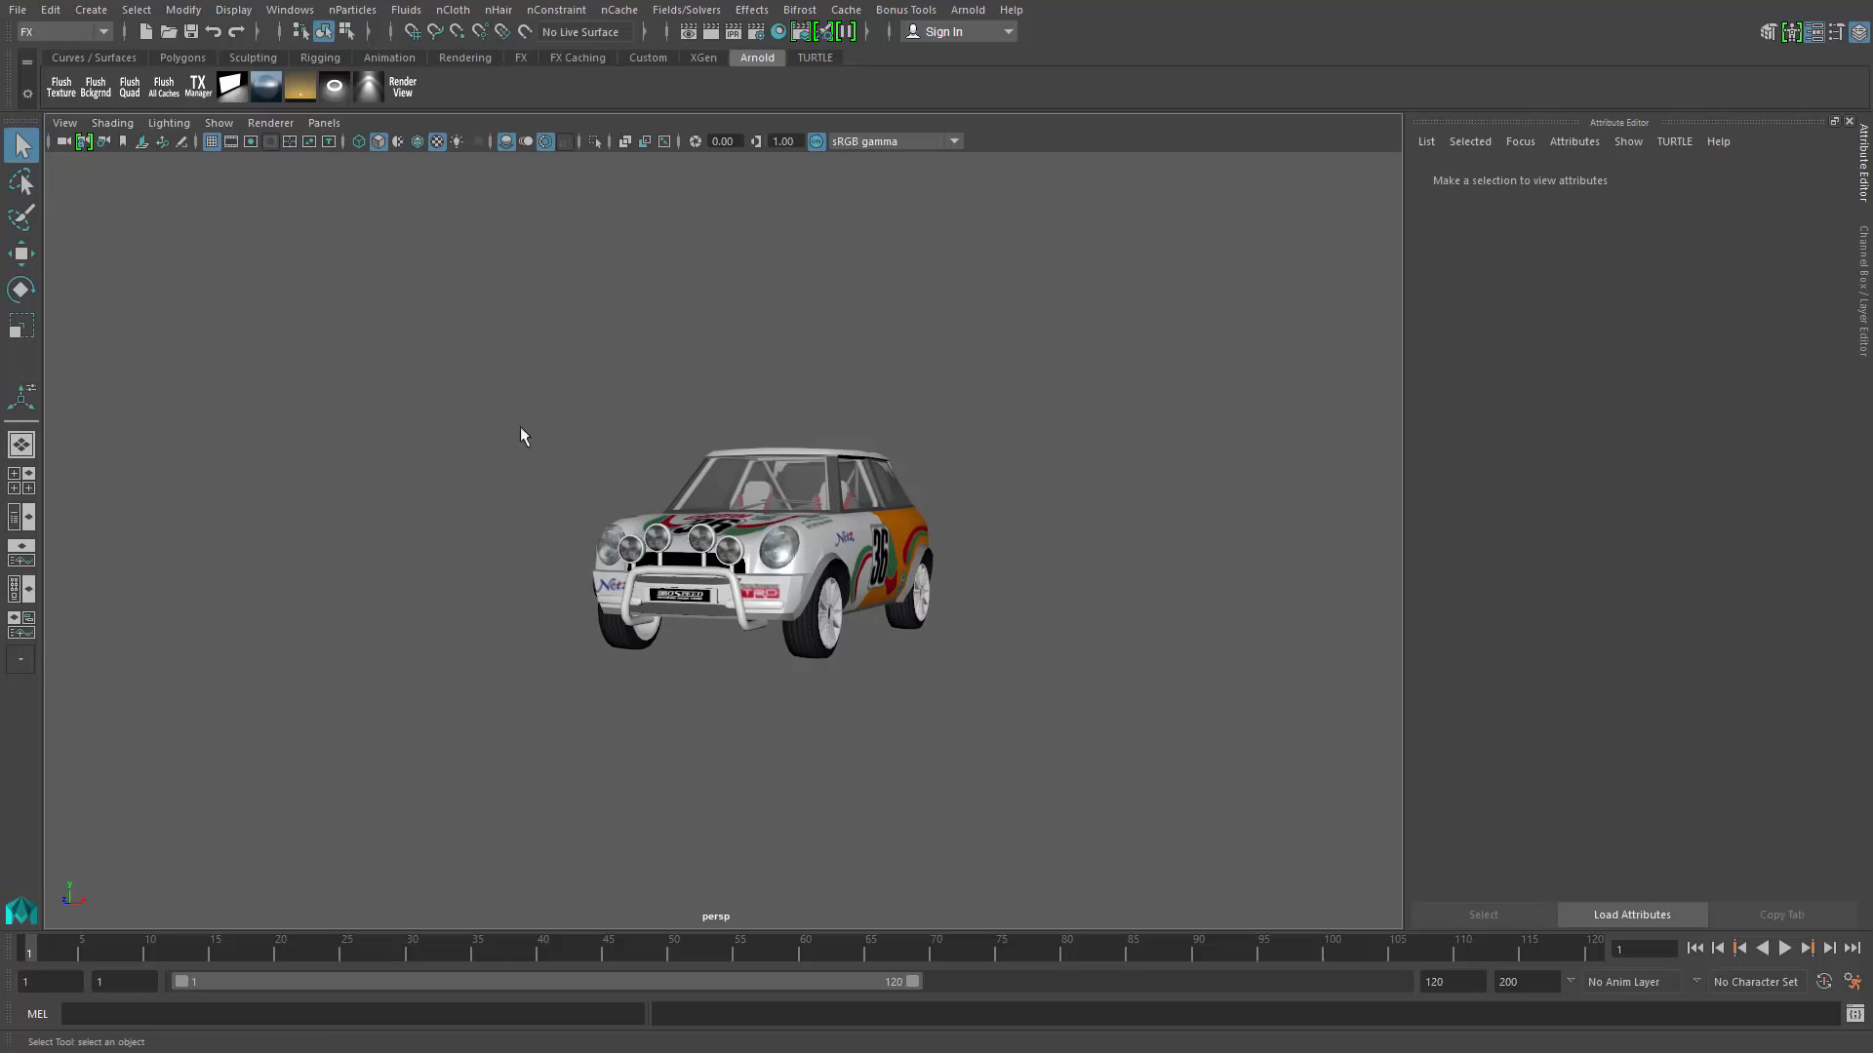
pyautogui.moveTo(452, 367); pyautogui.dragTo(944, 646)
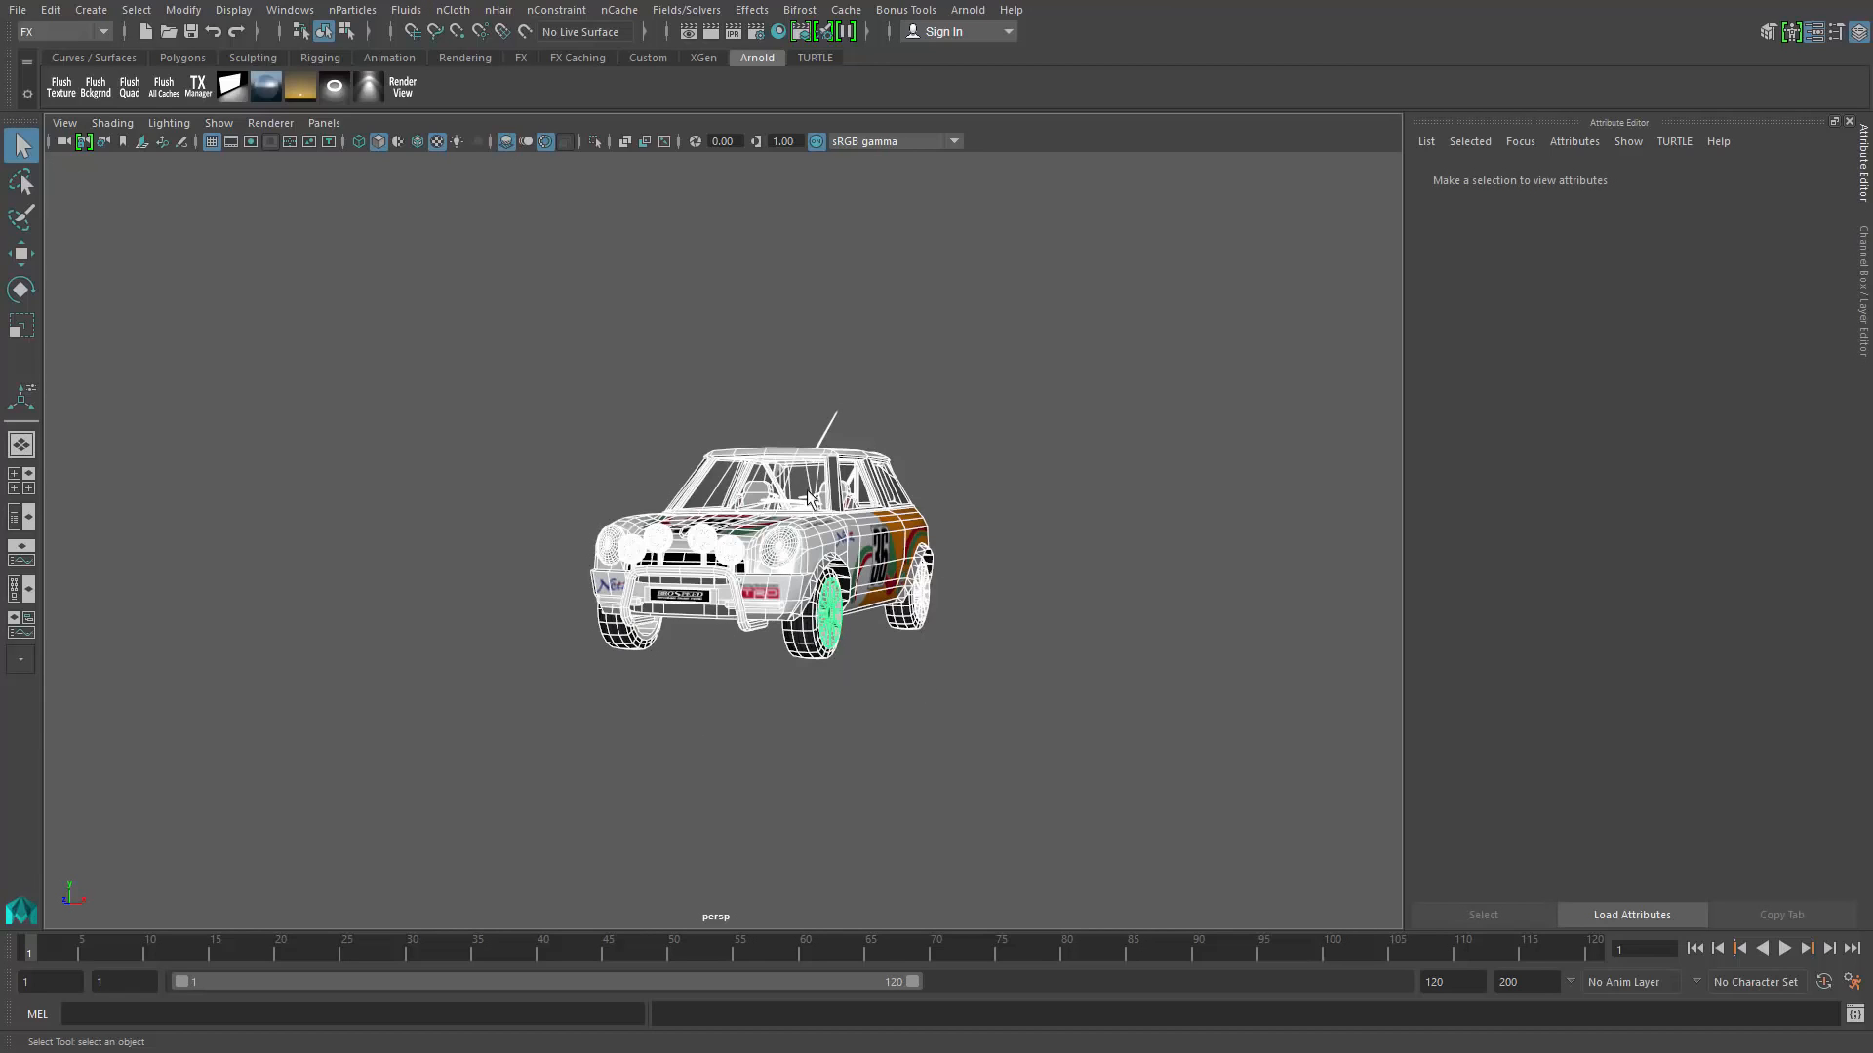
pyautogui.keyDown('alt'); pyautogui.moveTo(899, 531); pyautogui.dragTo(981, 511); pyautogui.keyUp('alt')
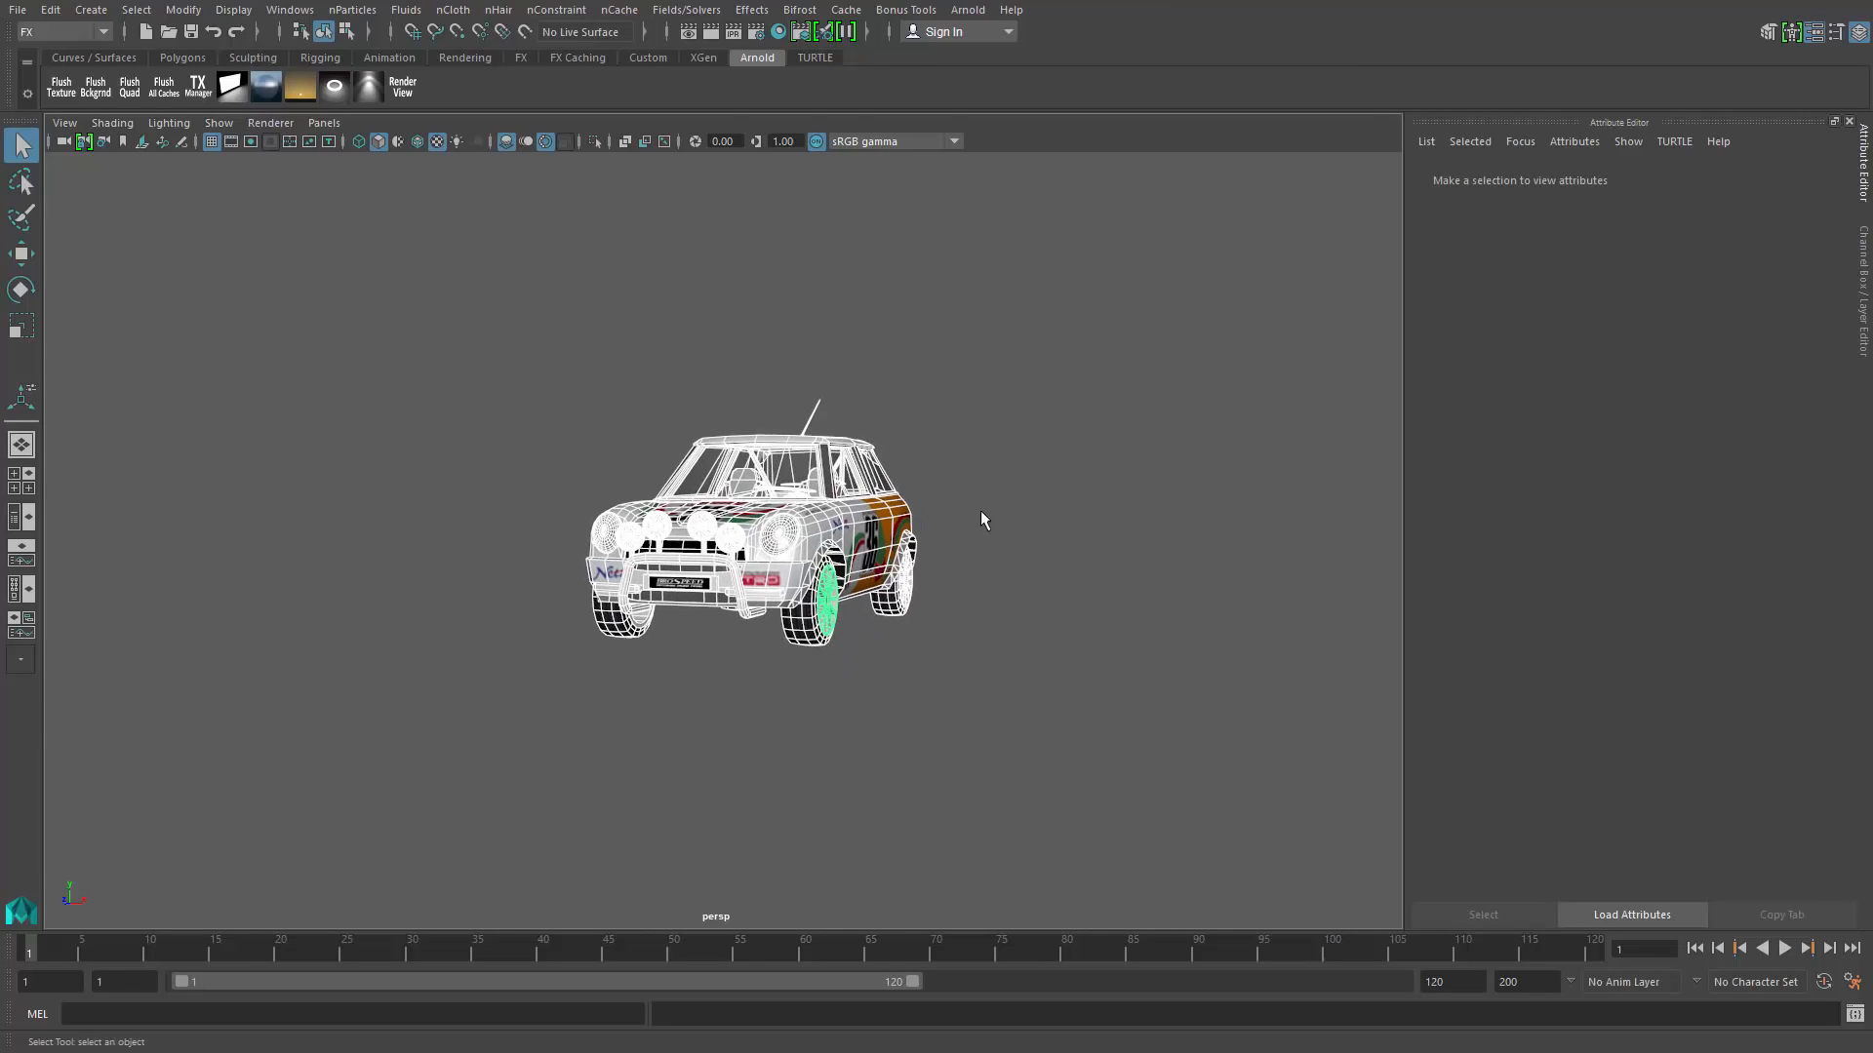
pyautogui.press('space')
pyautogui.click(659, 268)
pyautogui.moveTo(753, 705)
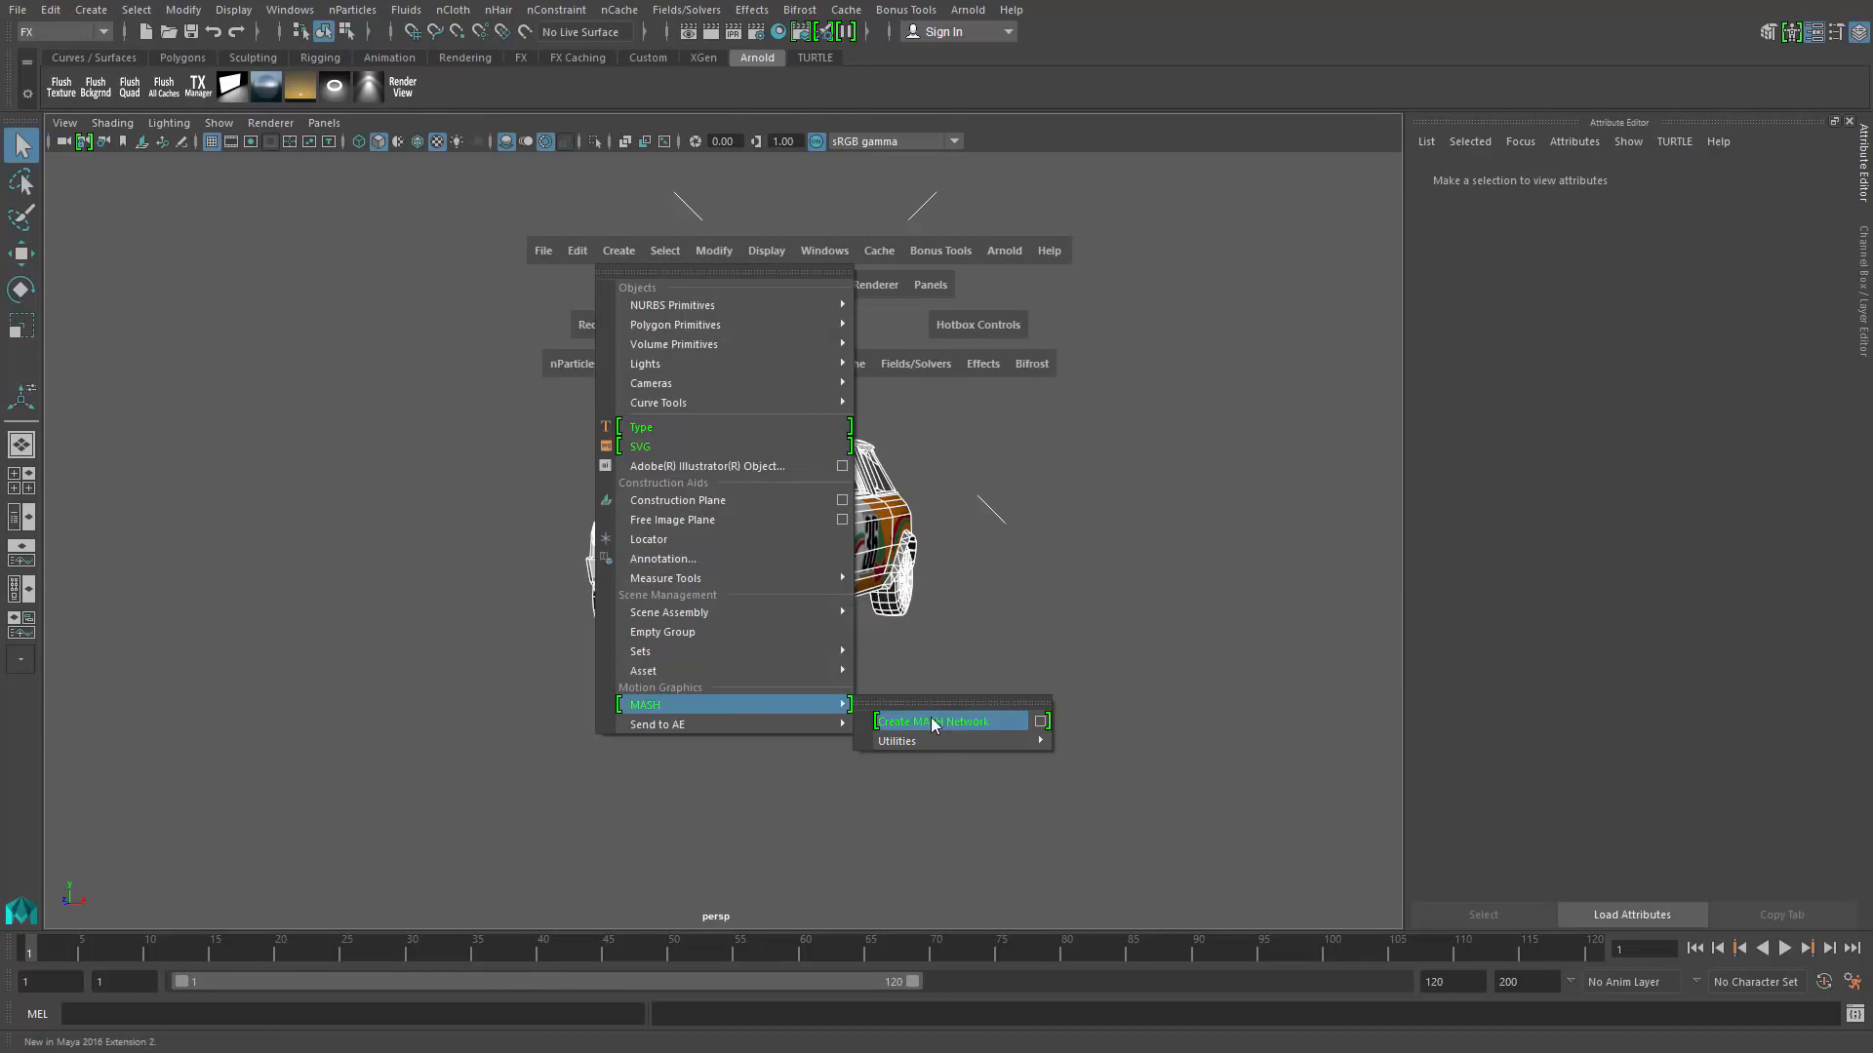
pyautogui.click(938, 722)
# Step: Reorder the MASH1_Repro object list so that rear_lights comes before rear_number_plate
pyautogui.keyDown('alt'); pyautogui.moveTo(1078, 699); pyautogui.dragTo(872, 709); pyautogui.keyUp('alt')
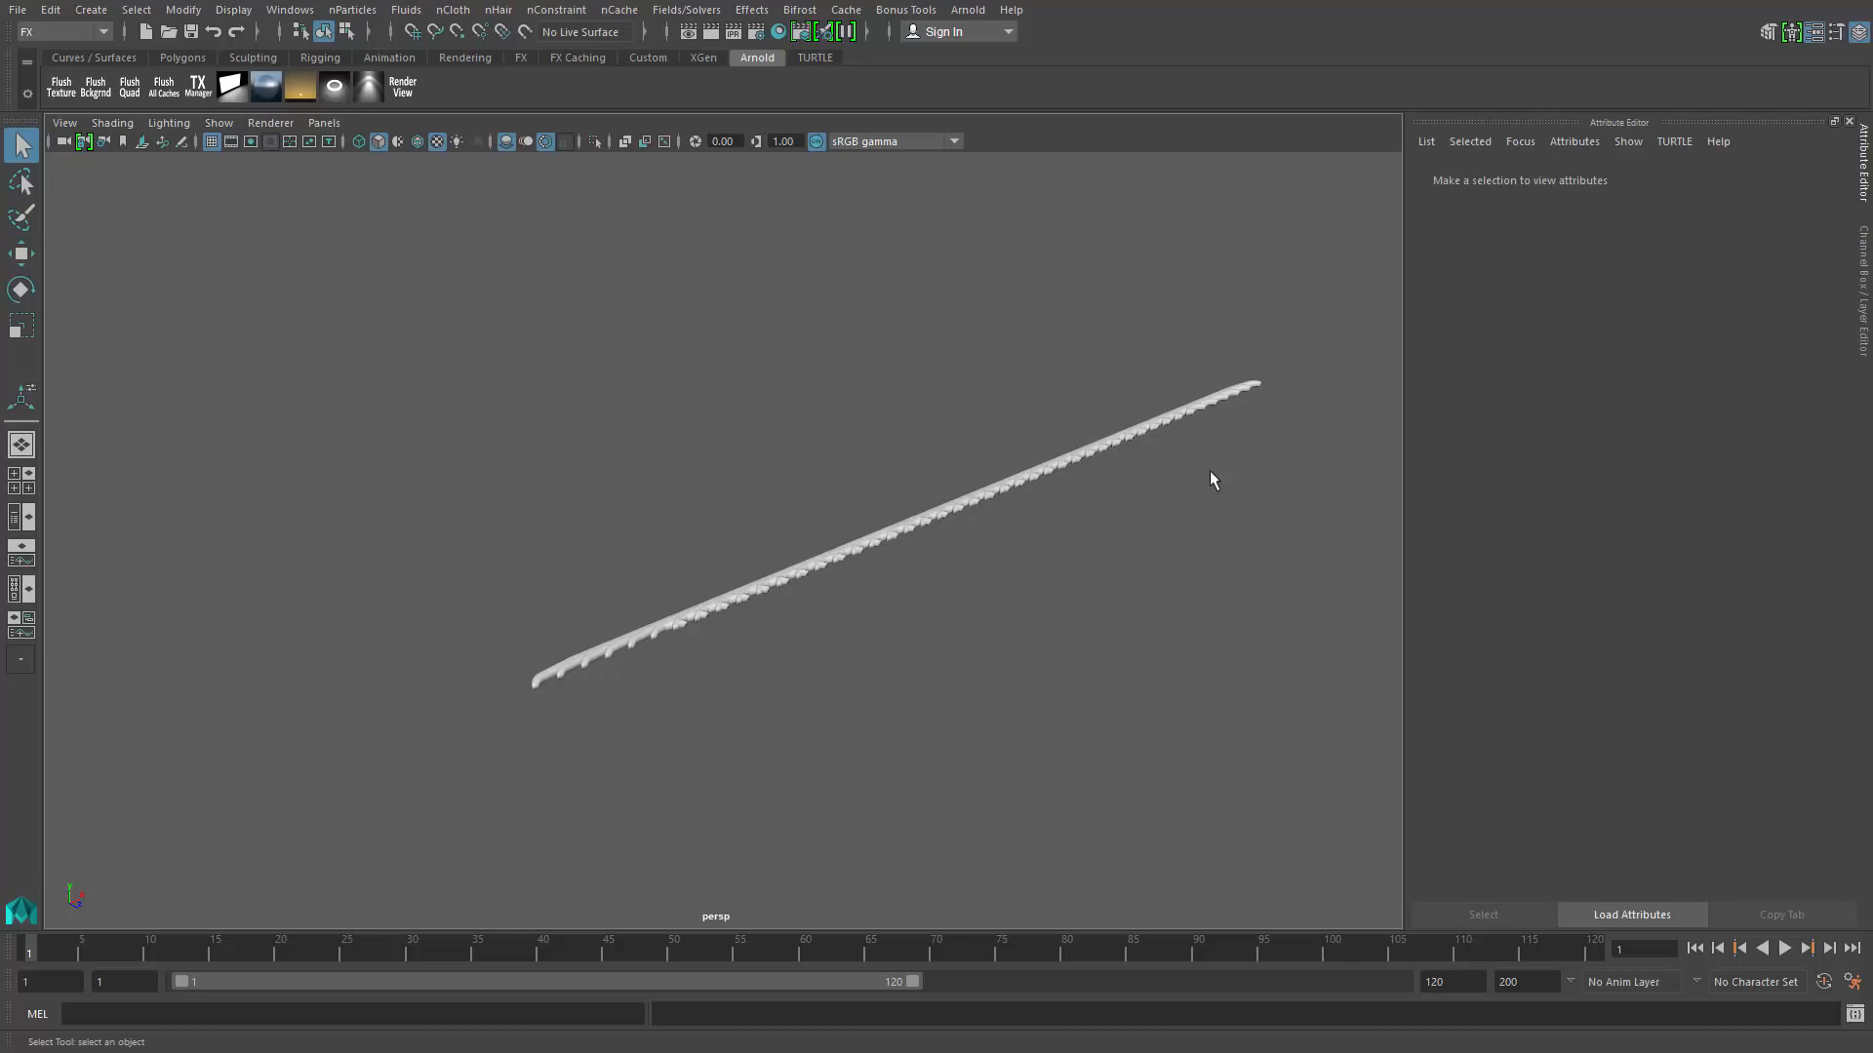
pyautogui.keyDown('alt'); pyautogui.moveTo(1209, 471); pyautogui.dragTo(1169, 435, button='middle'); pyautogui.keyUp('alt')
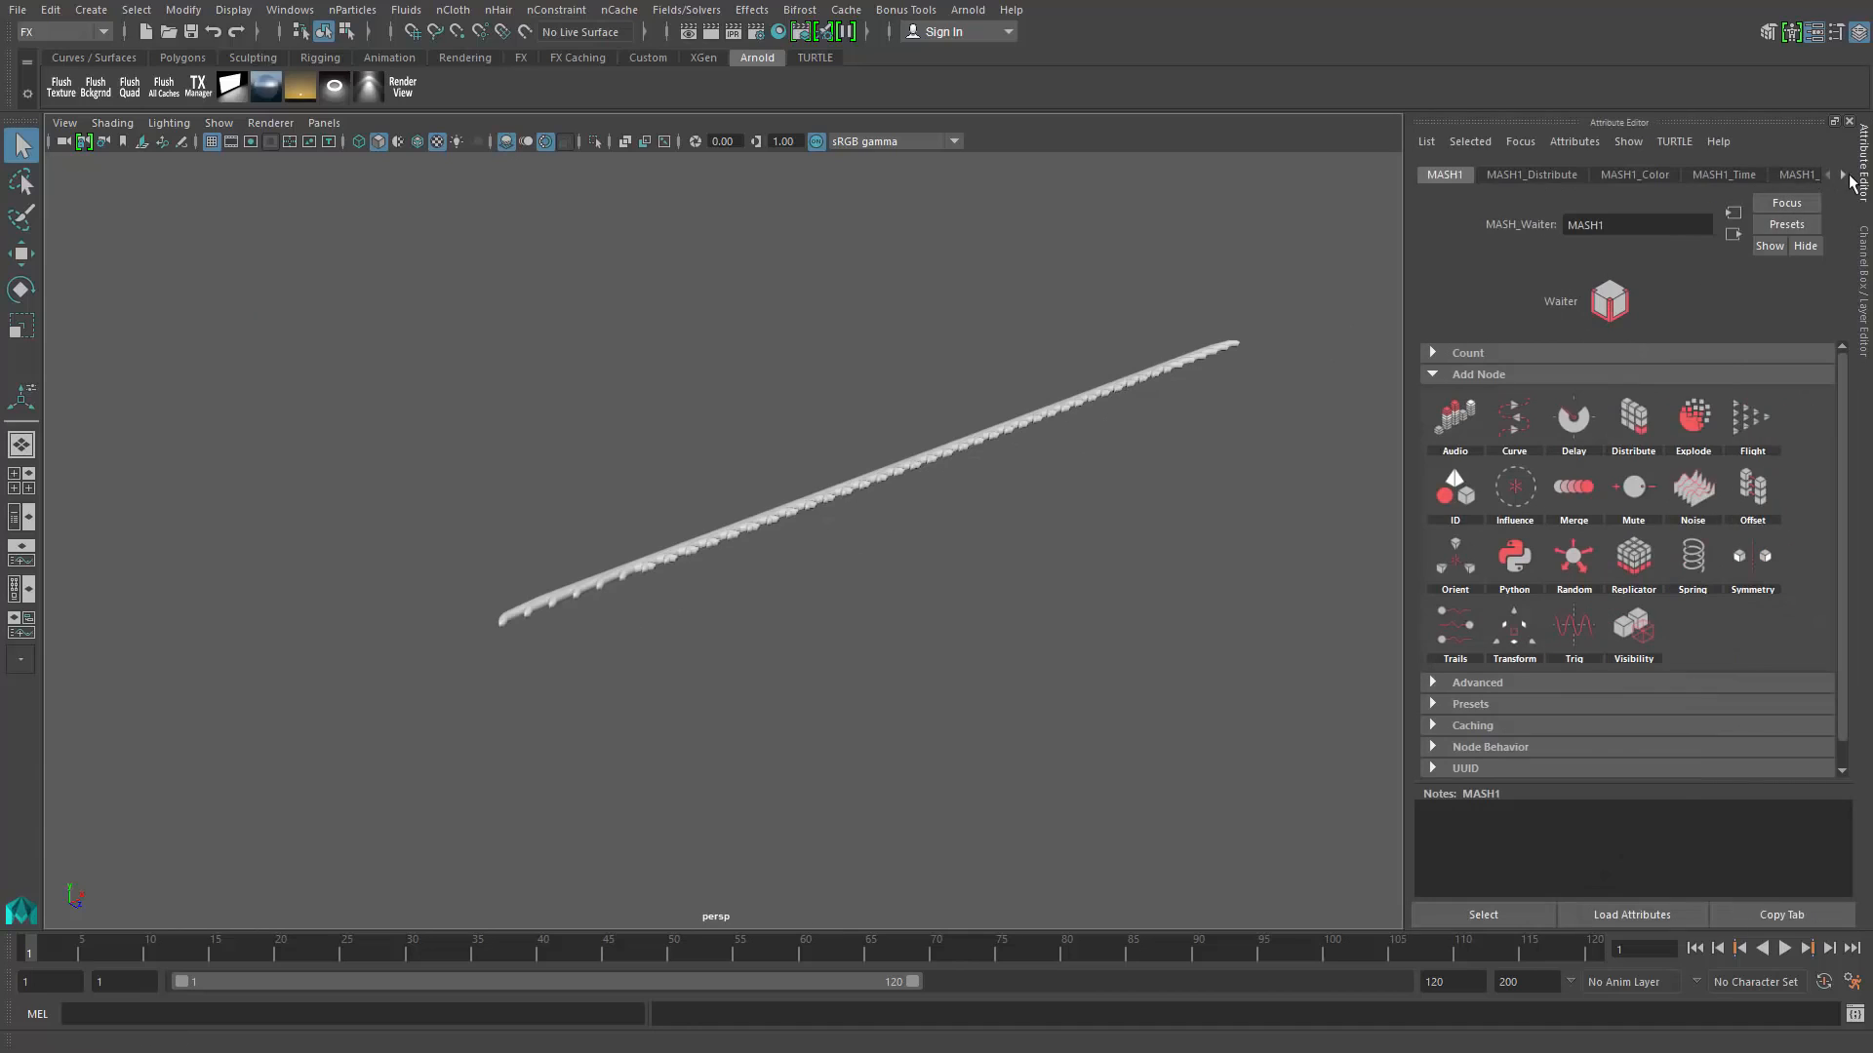
pyautogui.click(1843, 176)
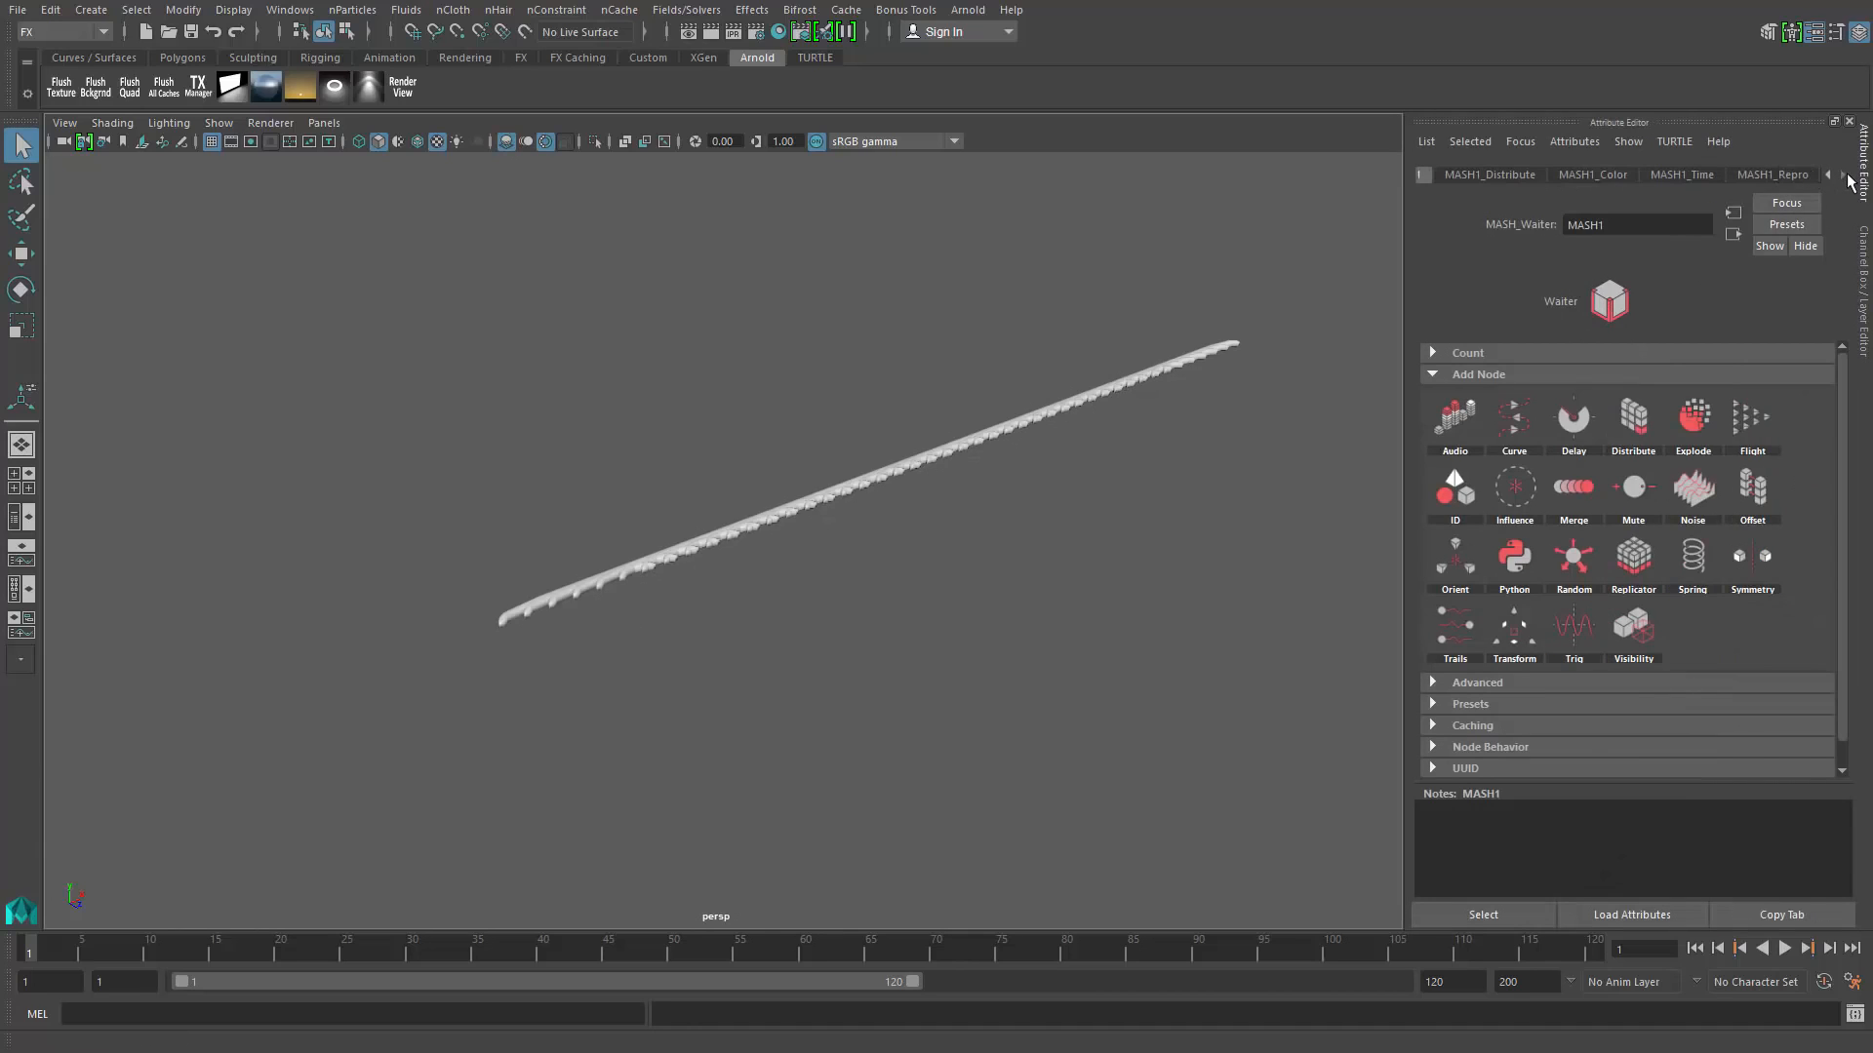
pyautogui.click(1792, 178)
pyautogui.scroll(-4, 1831, 476)
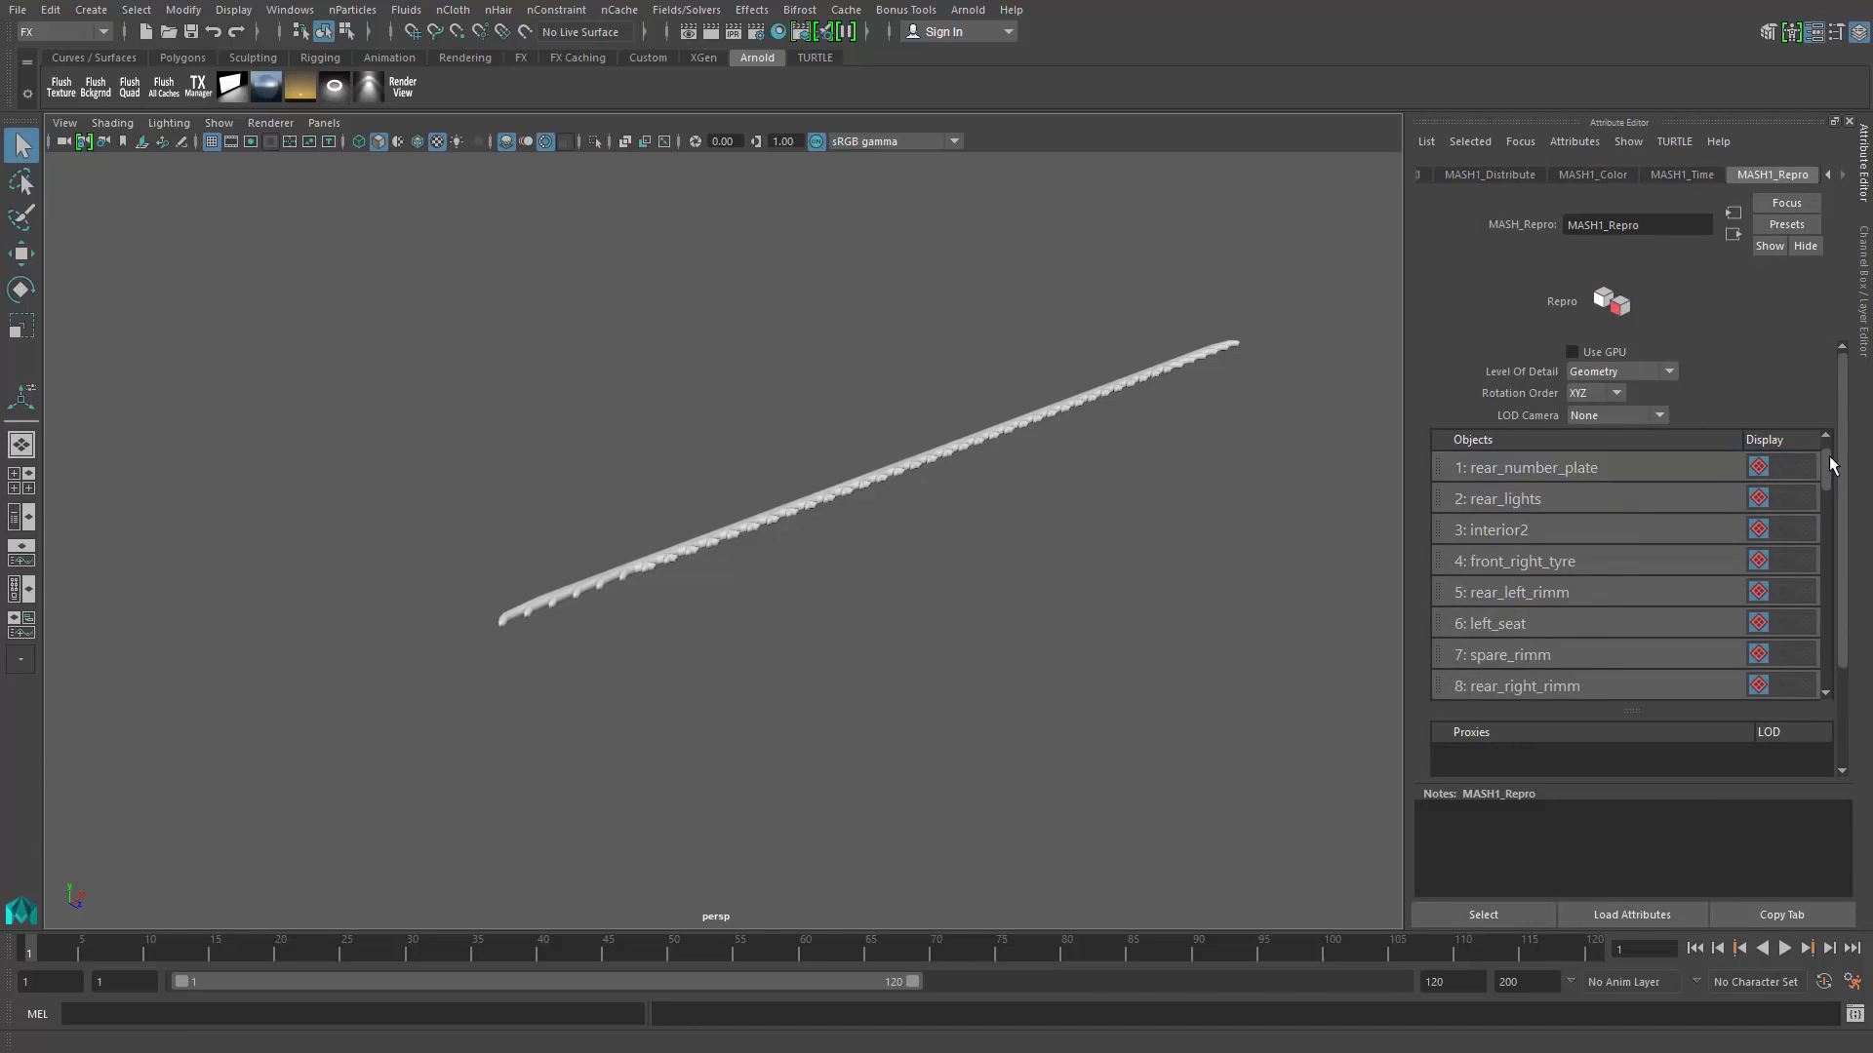
pyautogui.scroll(4, 1832, 476)
pyautogui.click(1498, 470)
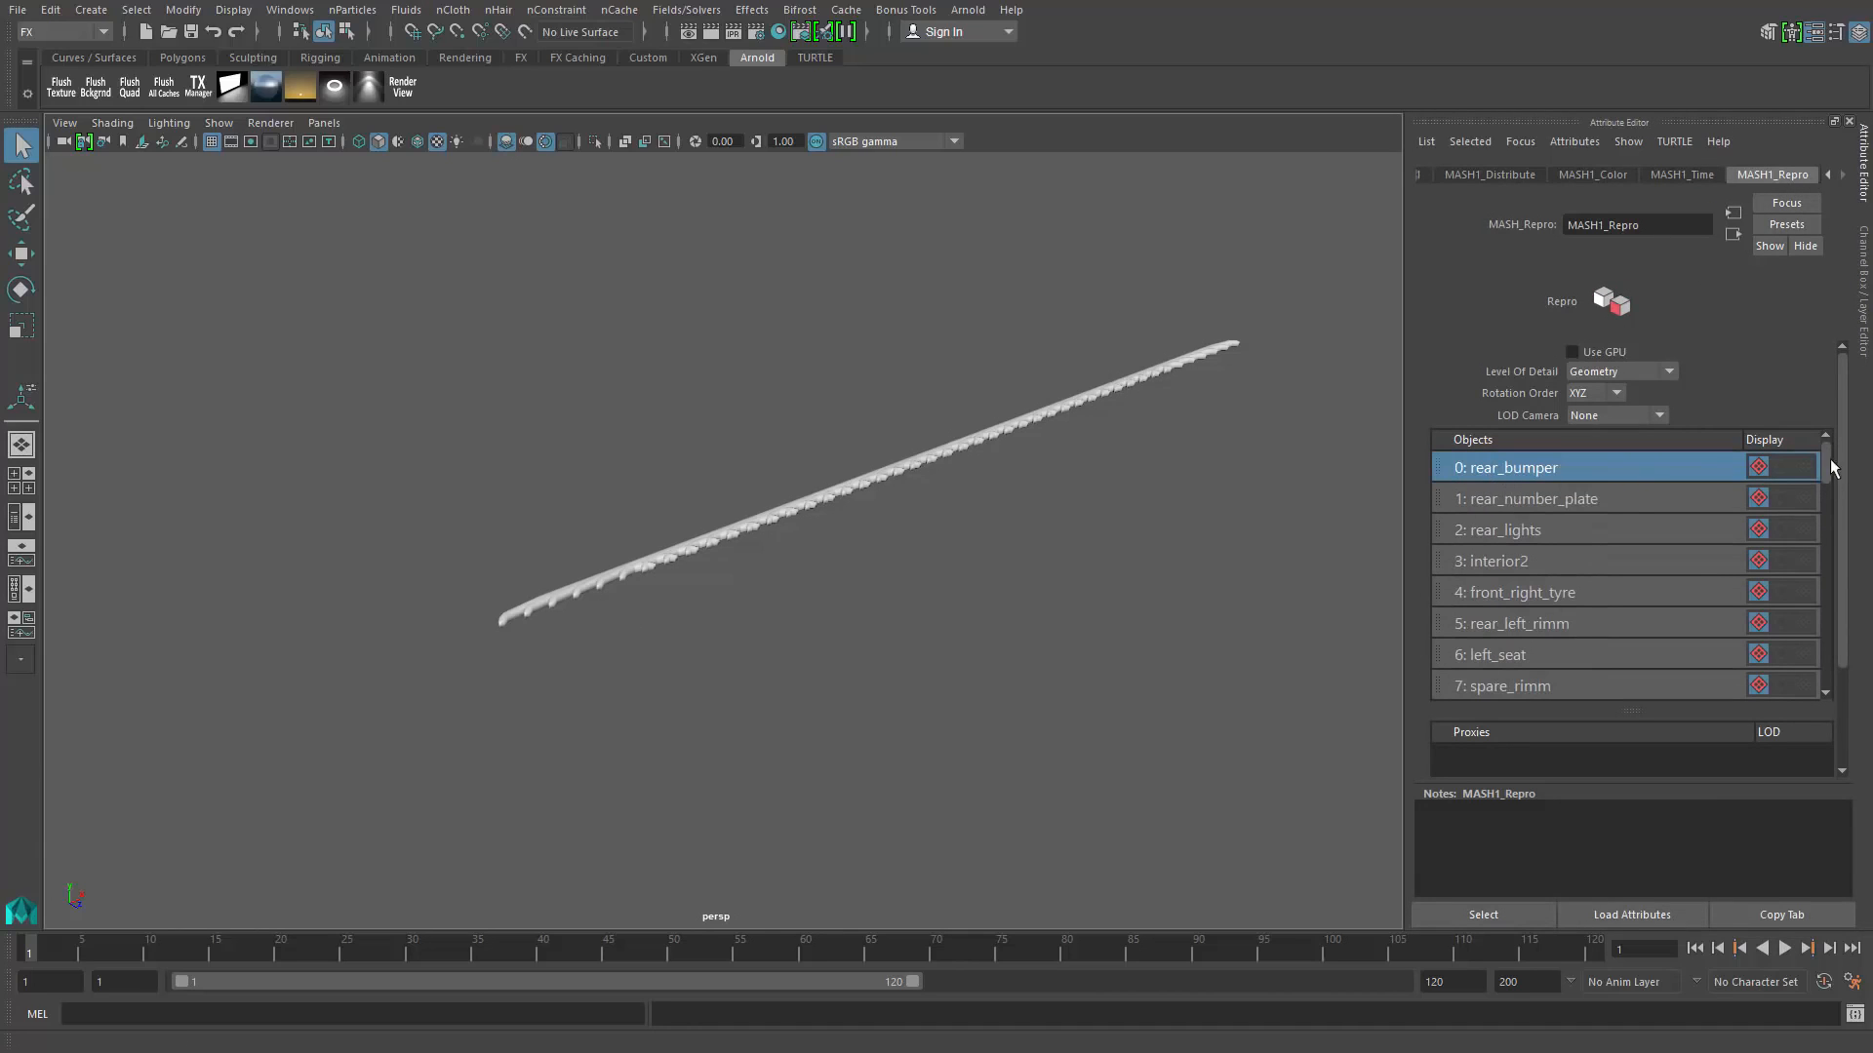
pyautogui.moveTo(1828, 460); pyautogui.dragTo(1826, 402)
pyautogui.moveTo(1488, 534)
pyautogui.mouseDown()
pyautogui.moveTo(1499, 465)
pyautogui.moveTo(1505, 517)
pyautogui.mouseUp()
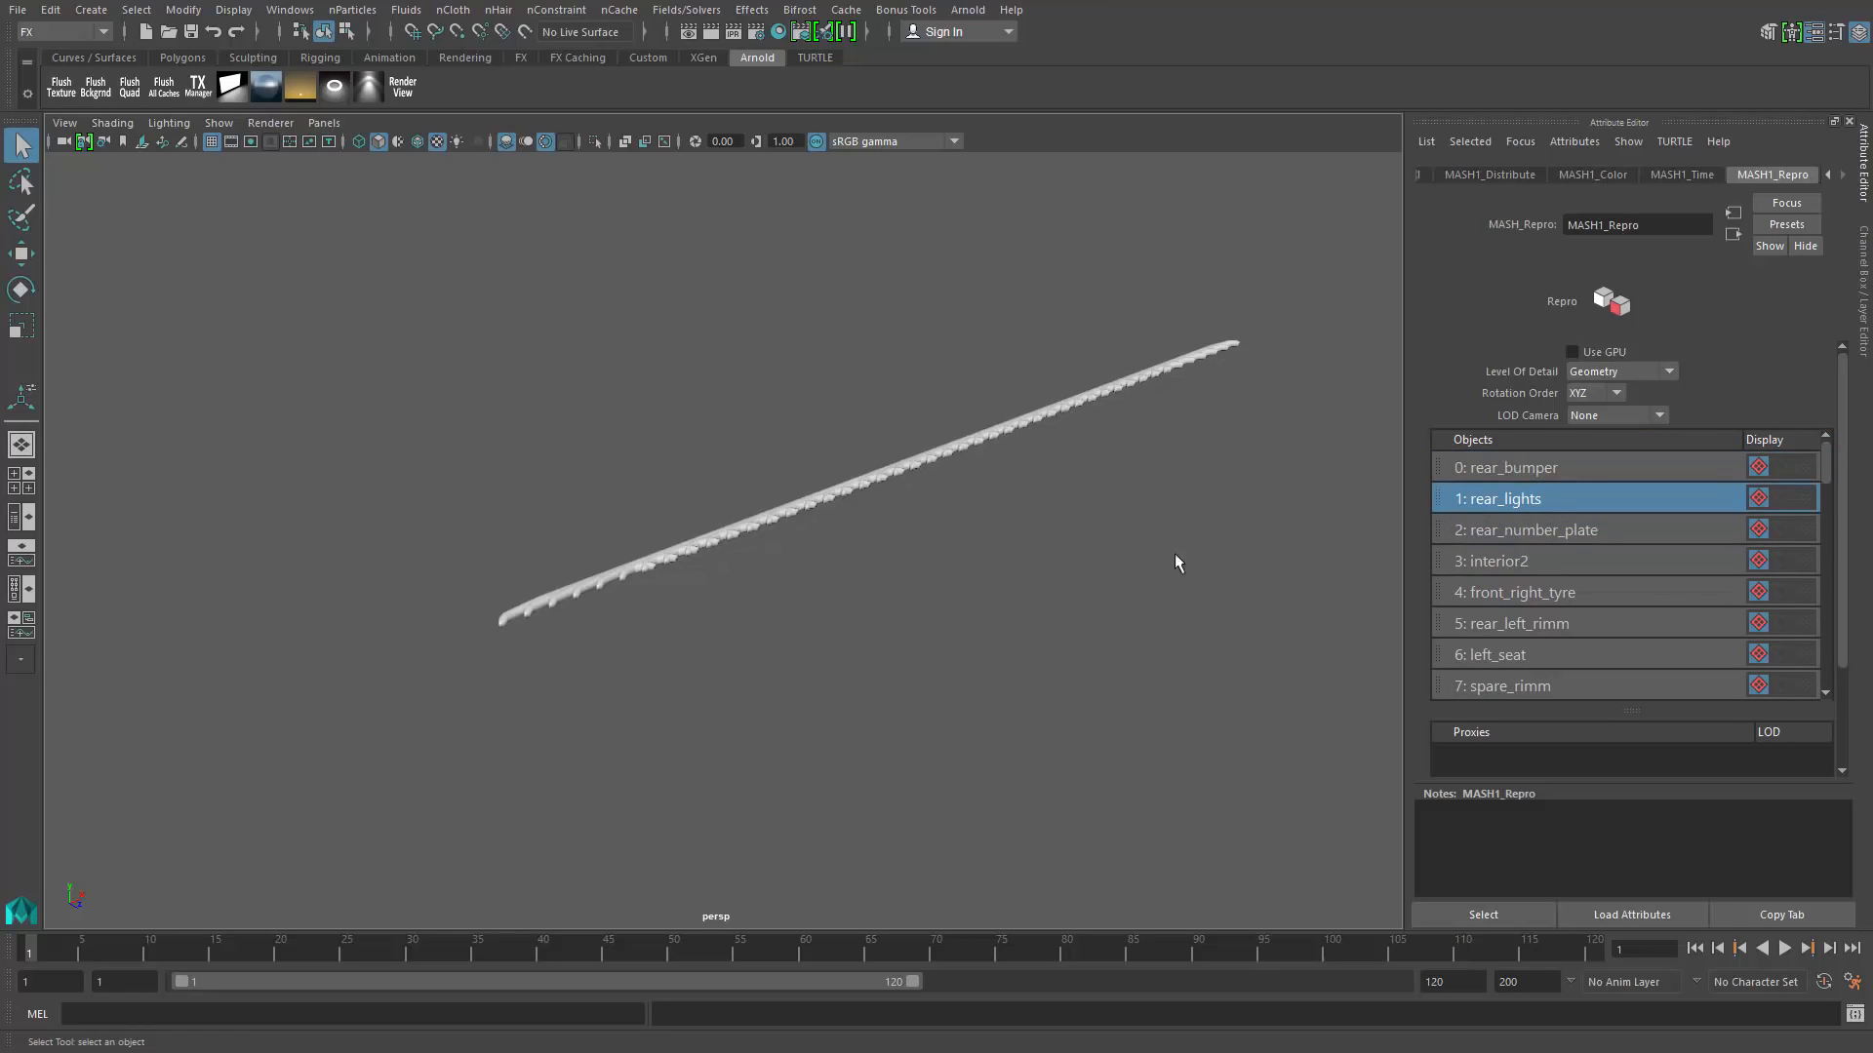
# Step: Set the distribution type of the MASH1_Distribute node to Initial State
pyautogui.keyDown('alt'); pyautogui.moveTo(1365, 532); pyautogui.dragTo(1289, 460); pyautogui.keyUp('alt')
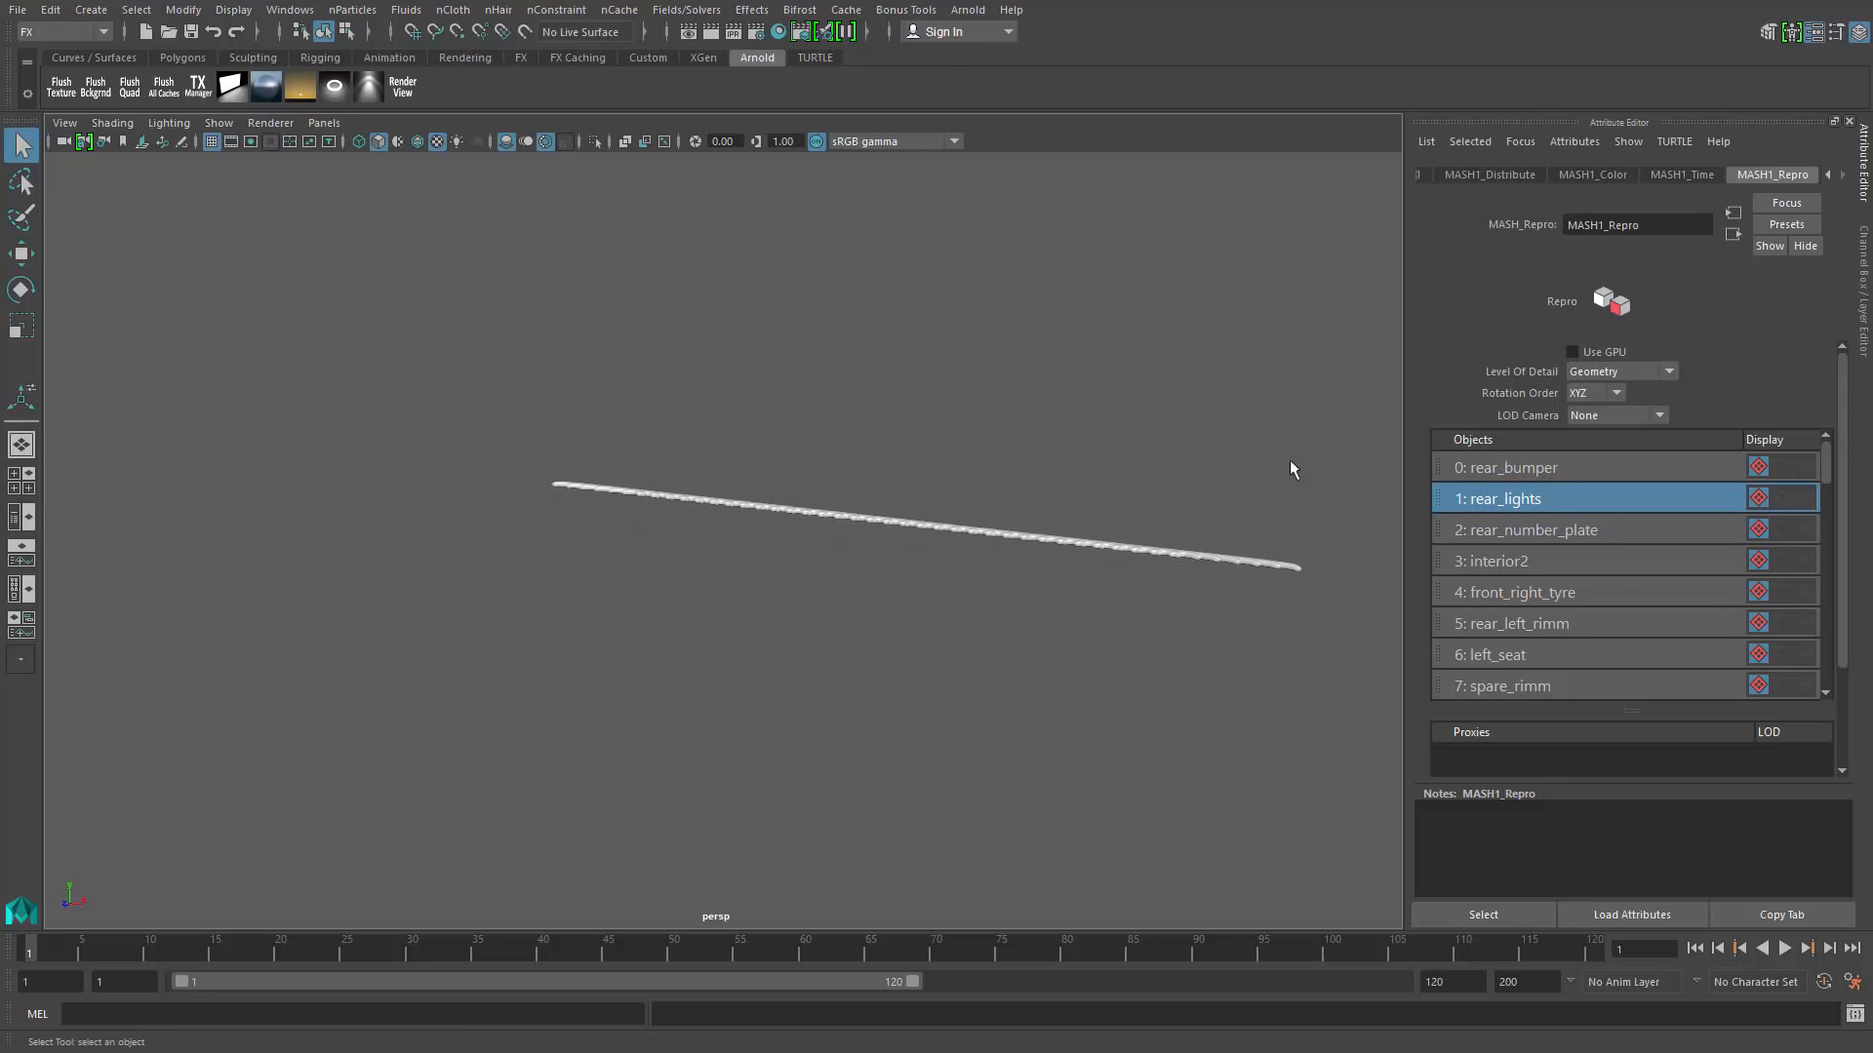
pyautogui.click(1430, 173)
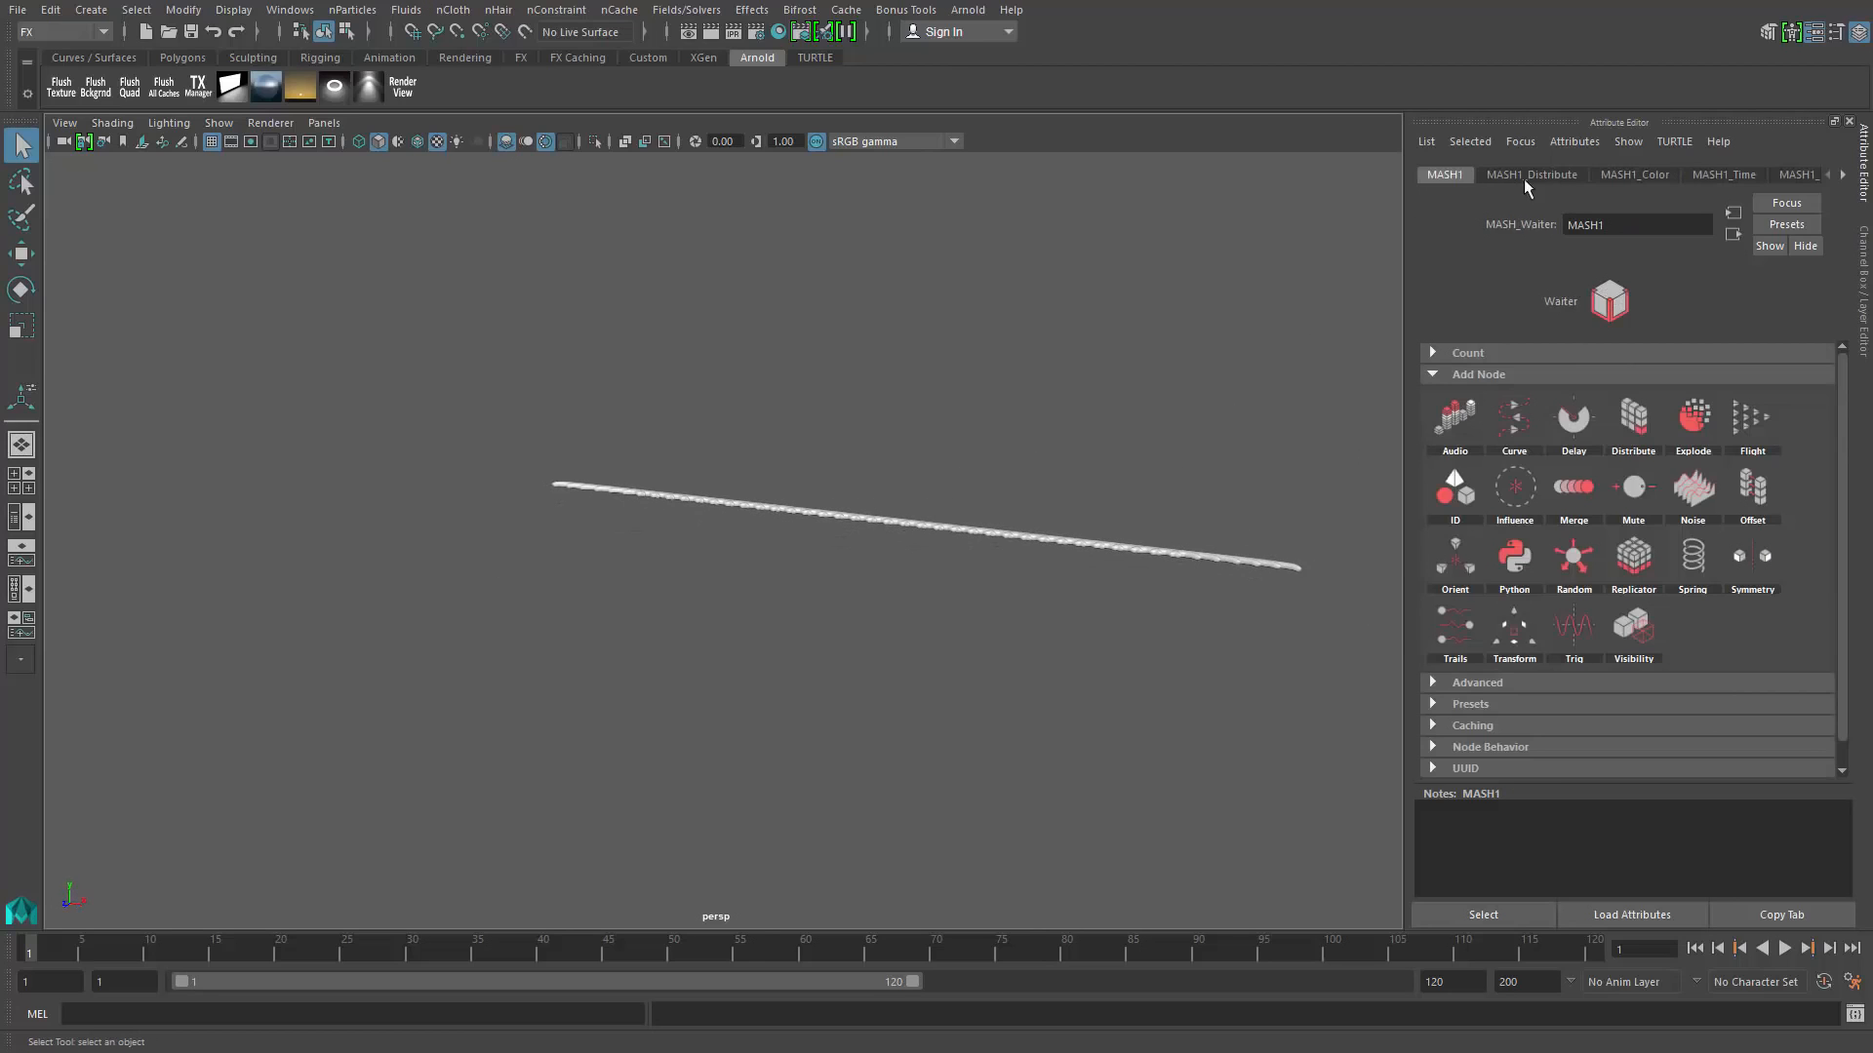
pyautogui.click(1526, 180)
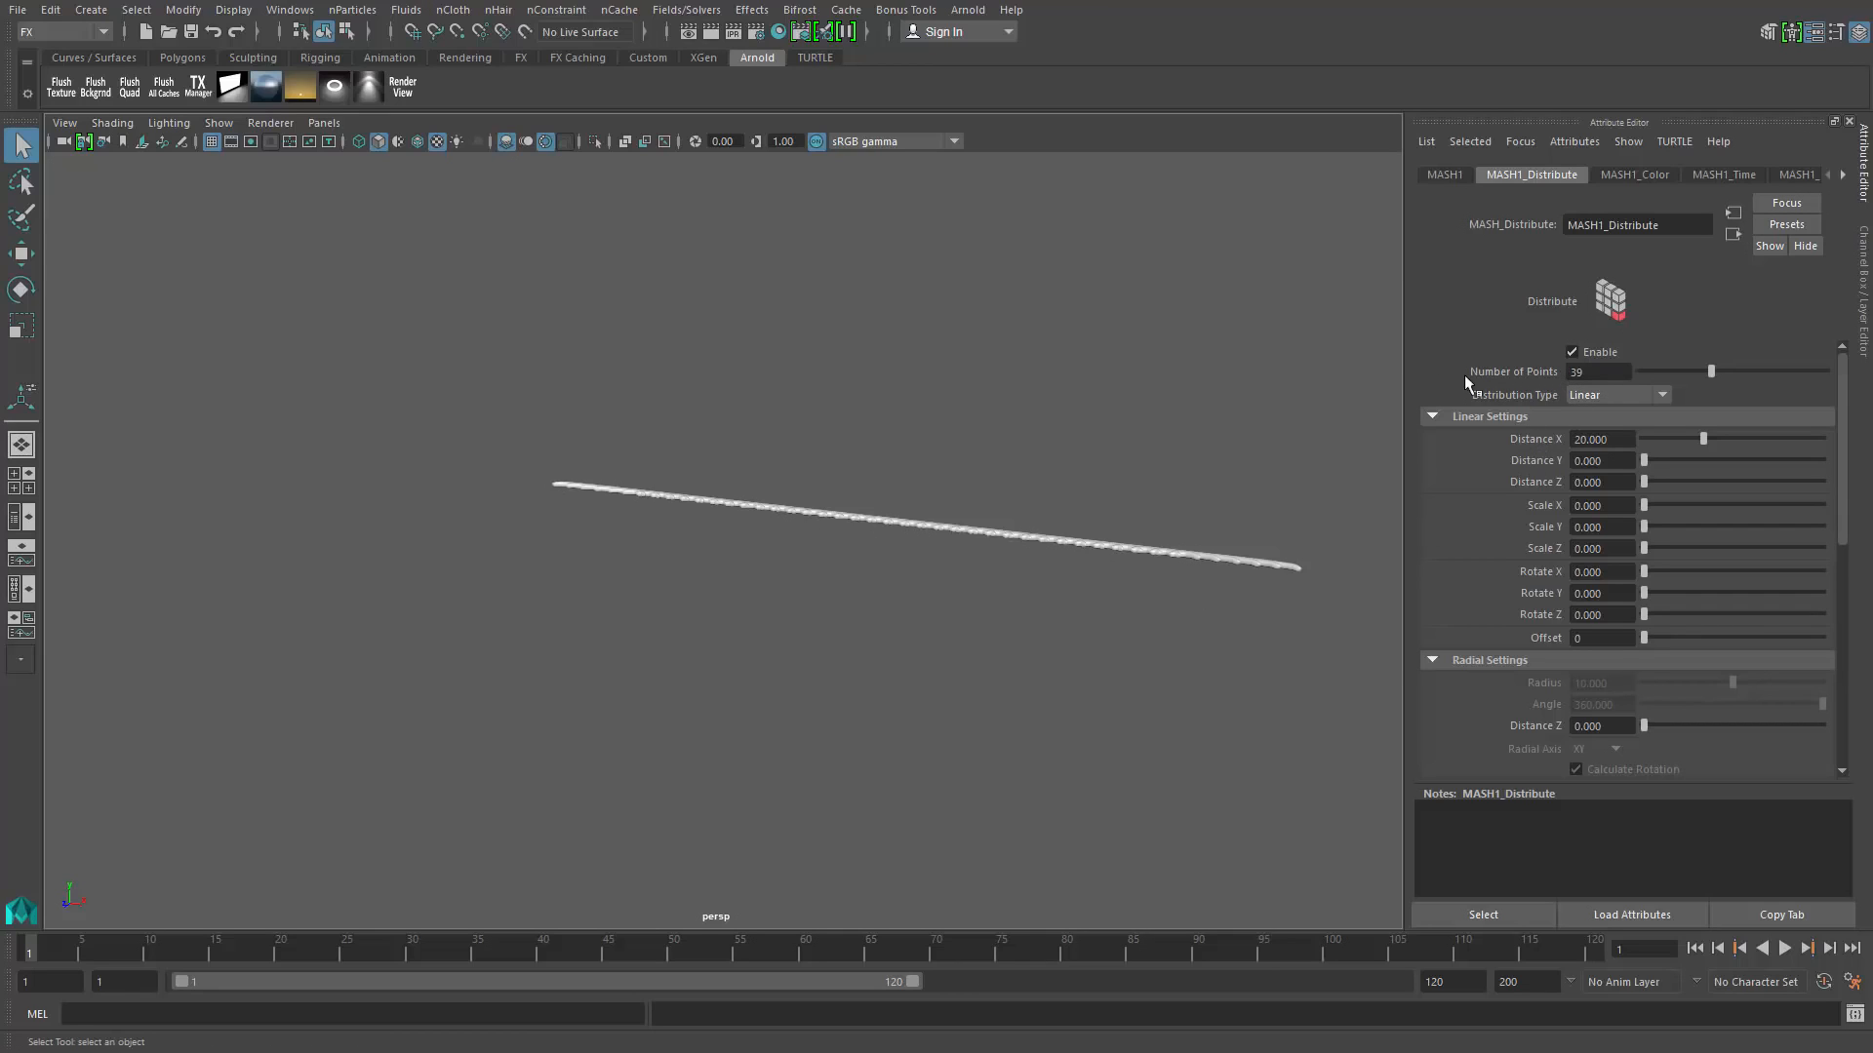
pyautogui.click(1646, 396)
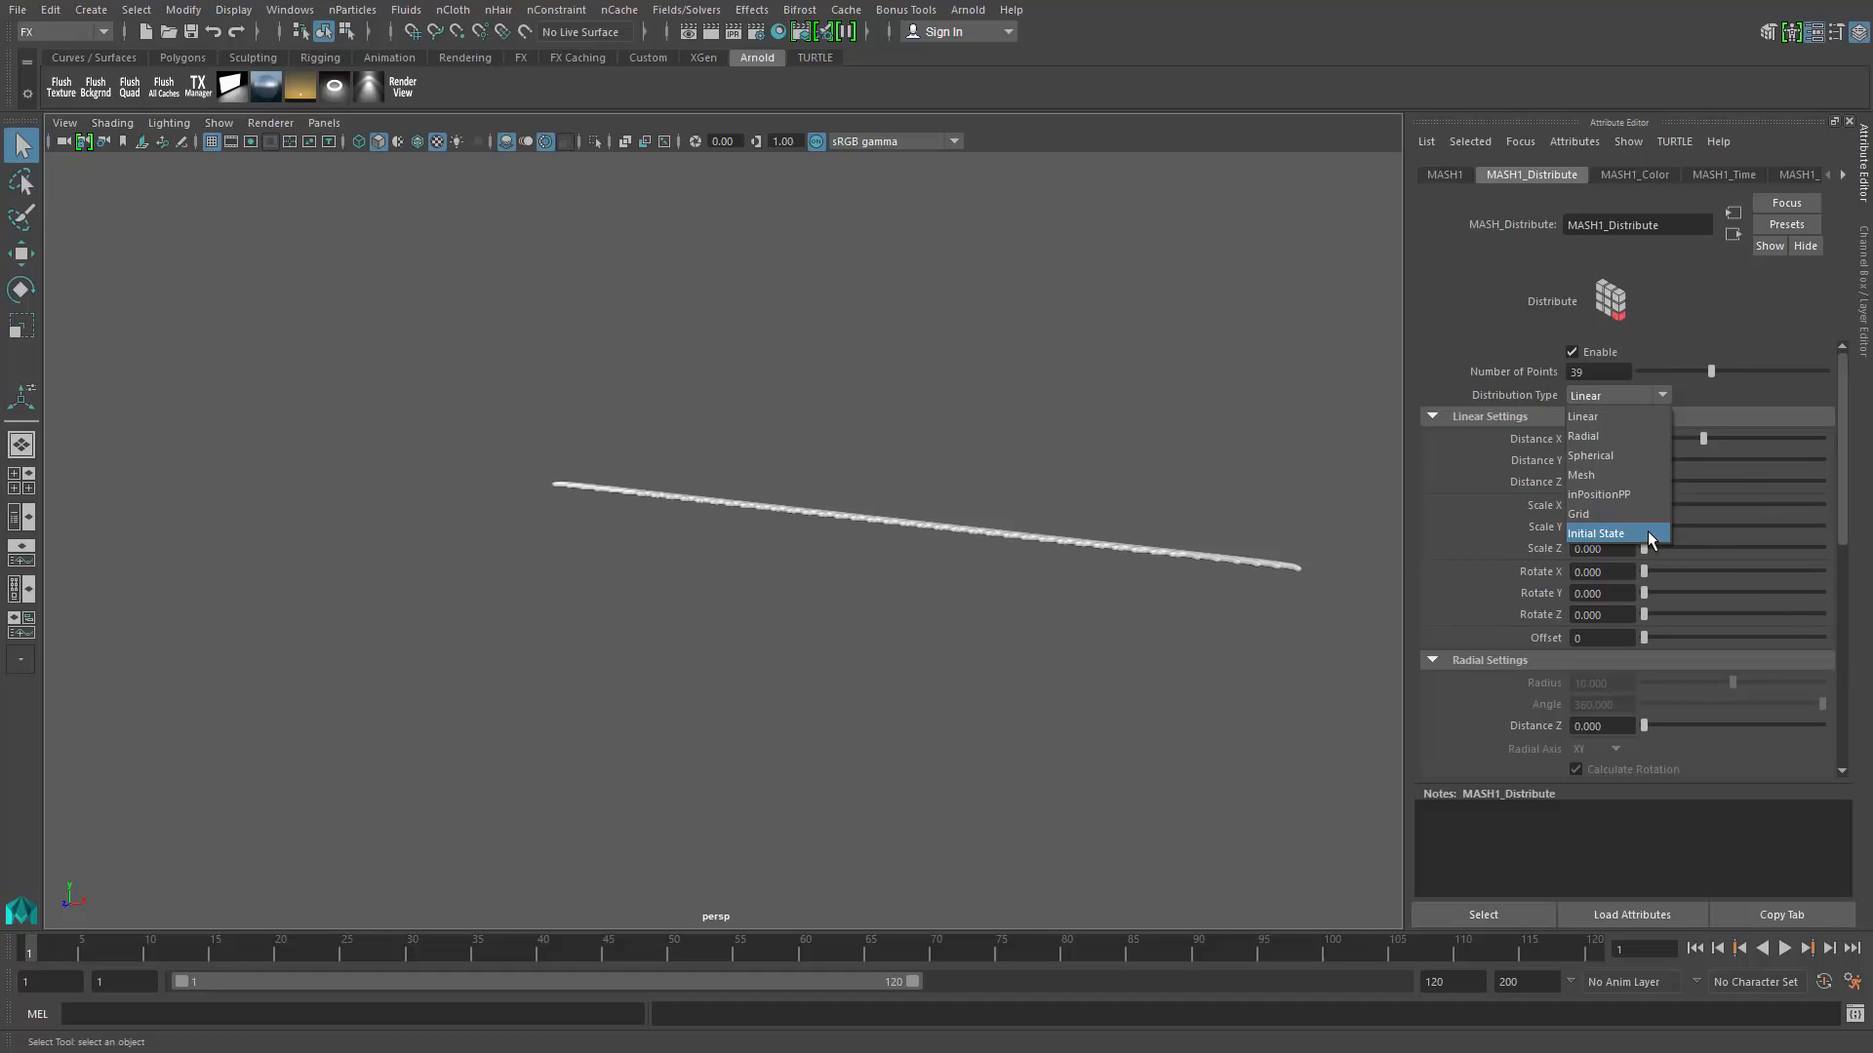
pyautogui.click(1642, 535)
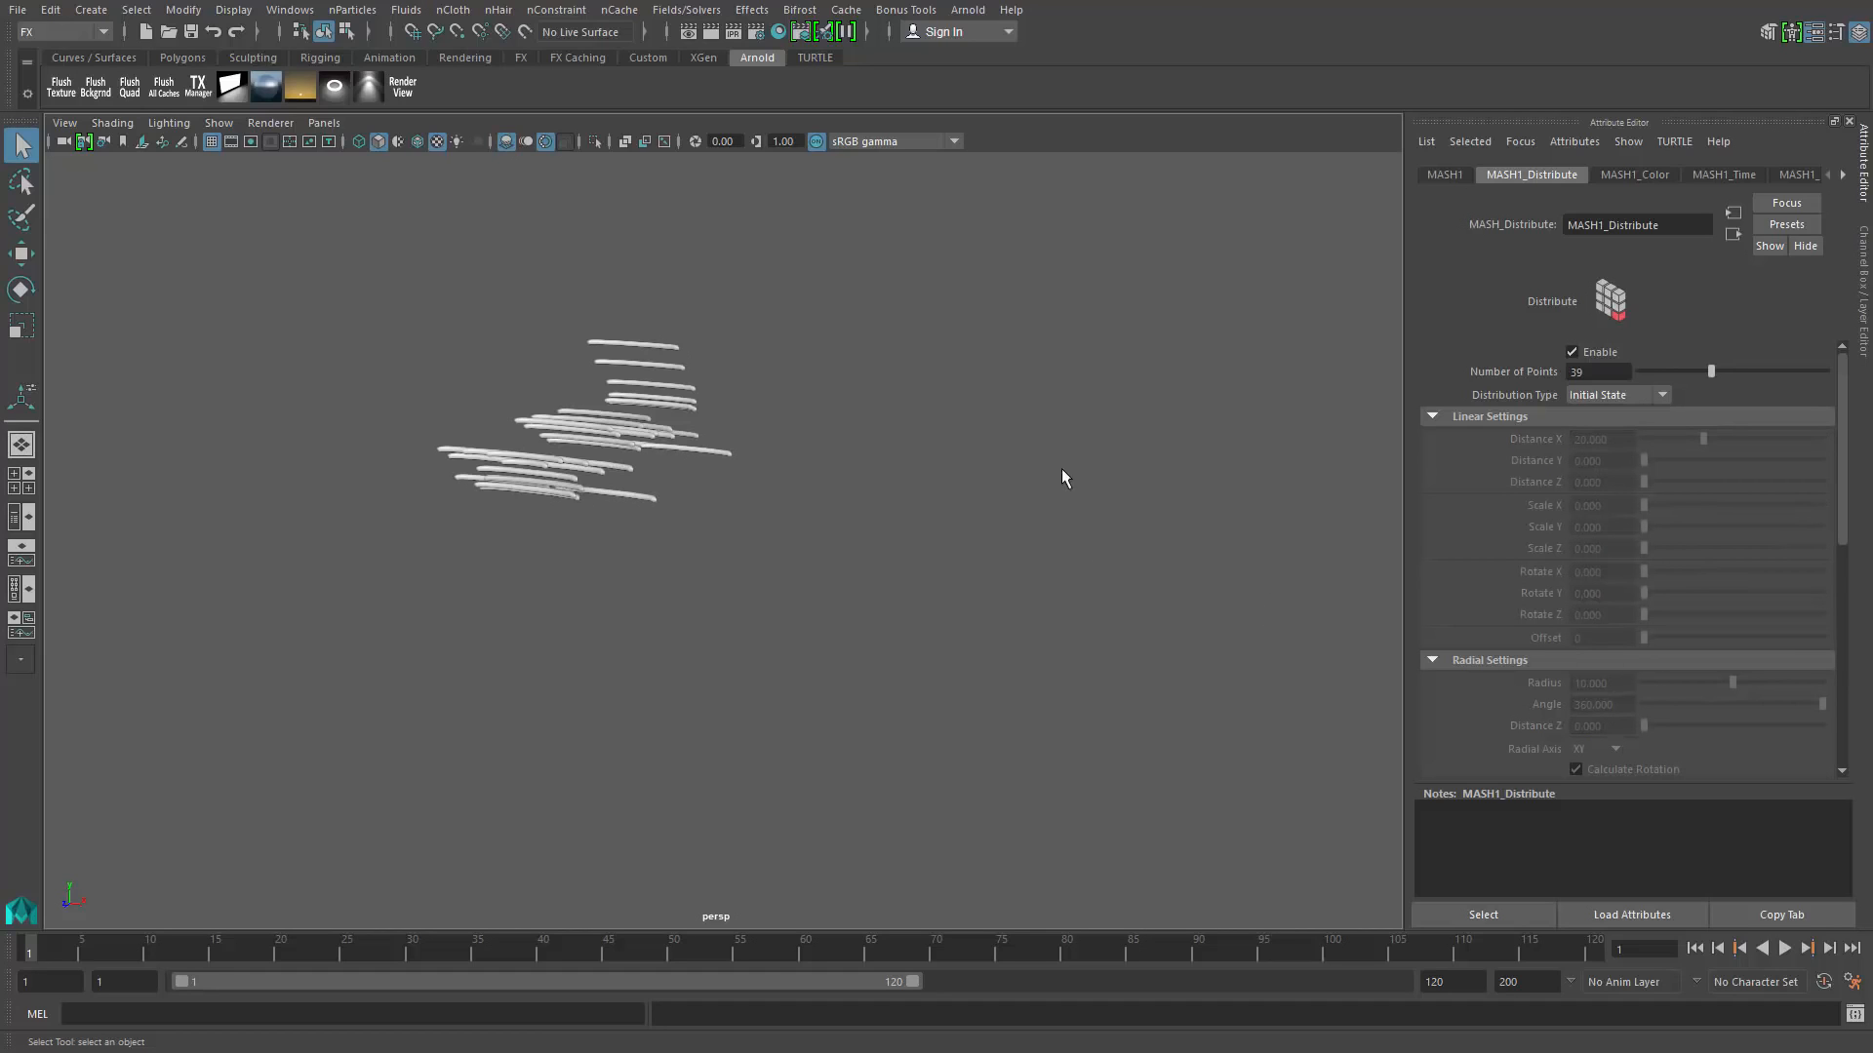
# Step: Add an ID node to the MASH1 network, applied to ID
pyautogui.moveTo(810, 467)
pyautogui.keyDown('alt'); pyautogui.mouseDown()
pyautogui.moveTo(956, 481)
pyautogui.moveTo(1212, 564)
pyautogui.moveTo(1216, 606)
pyautogui.moveTo(1033, 559)
pyautogui.moveTo(1207, 547)
pyautogui.moveTo(1016, 558)
pyautogui.moveTo(1082, 559)
pyautogui.moveTo(1074, 485)
pyautogui.moveTo(1044, 527)
pyautogui.moveTo(1102, 546)
pyautogui.moveTo(916, 485)
pyautogui.moveTo(1066, 506)
pyautogui.moveTo(827, 488)
pyautogui.mouseUp(); pyautogui.keyUp('alt')
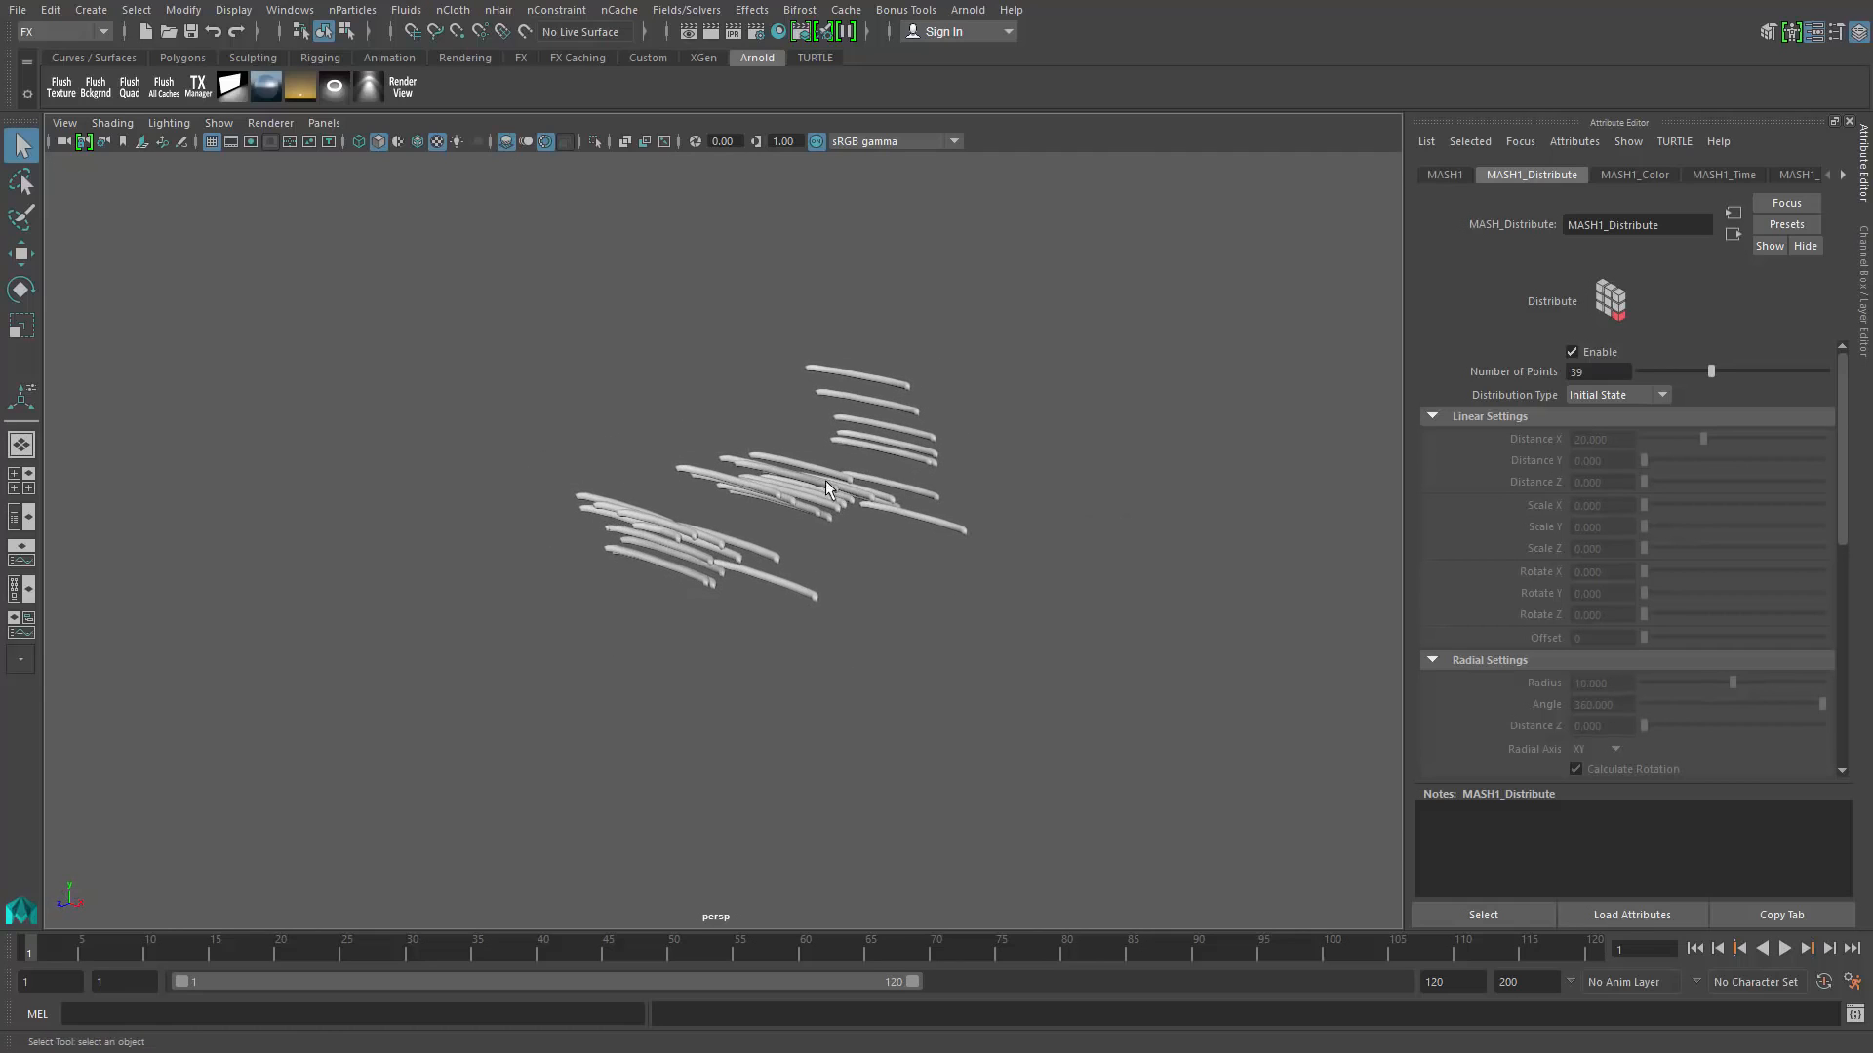
pyautogui.keyDown('alt'); pyautogui.moveTo(787, 634); pyautogui.dragTo(828, 628, button='middle'); pyautogui.keyUp('alt')
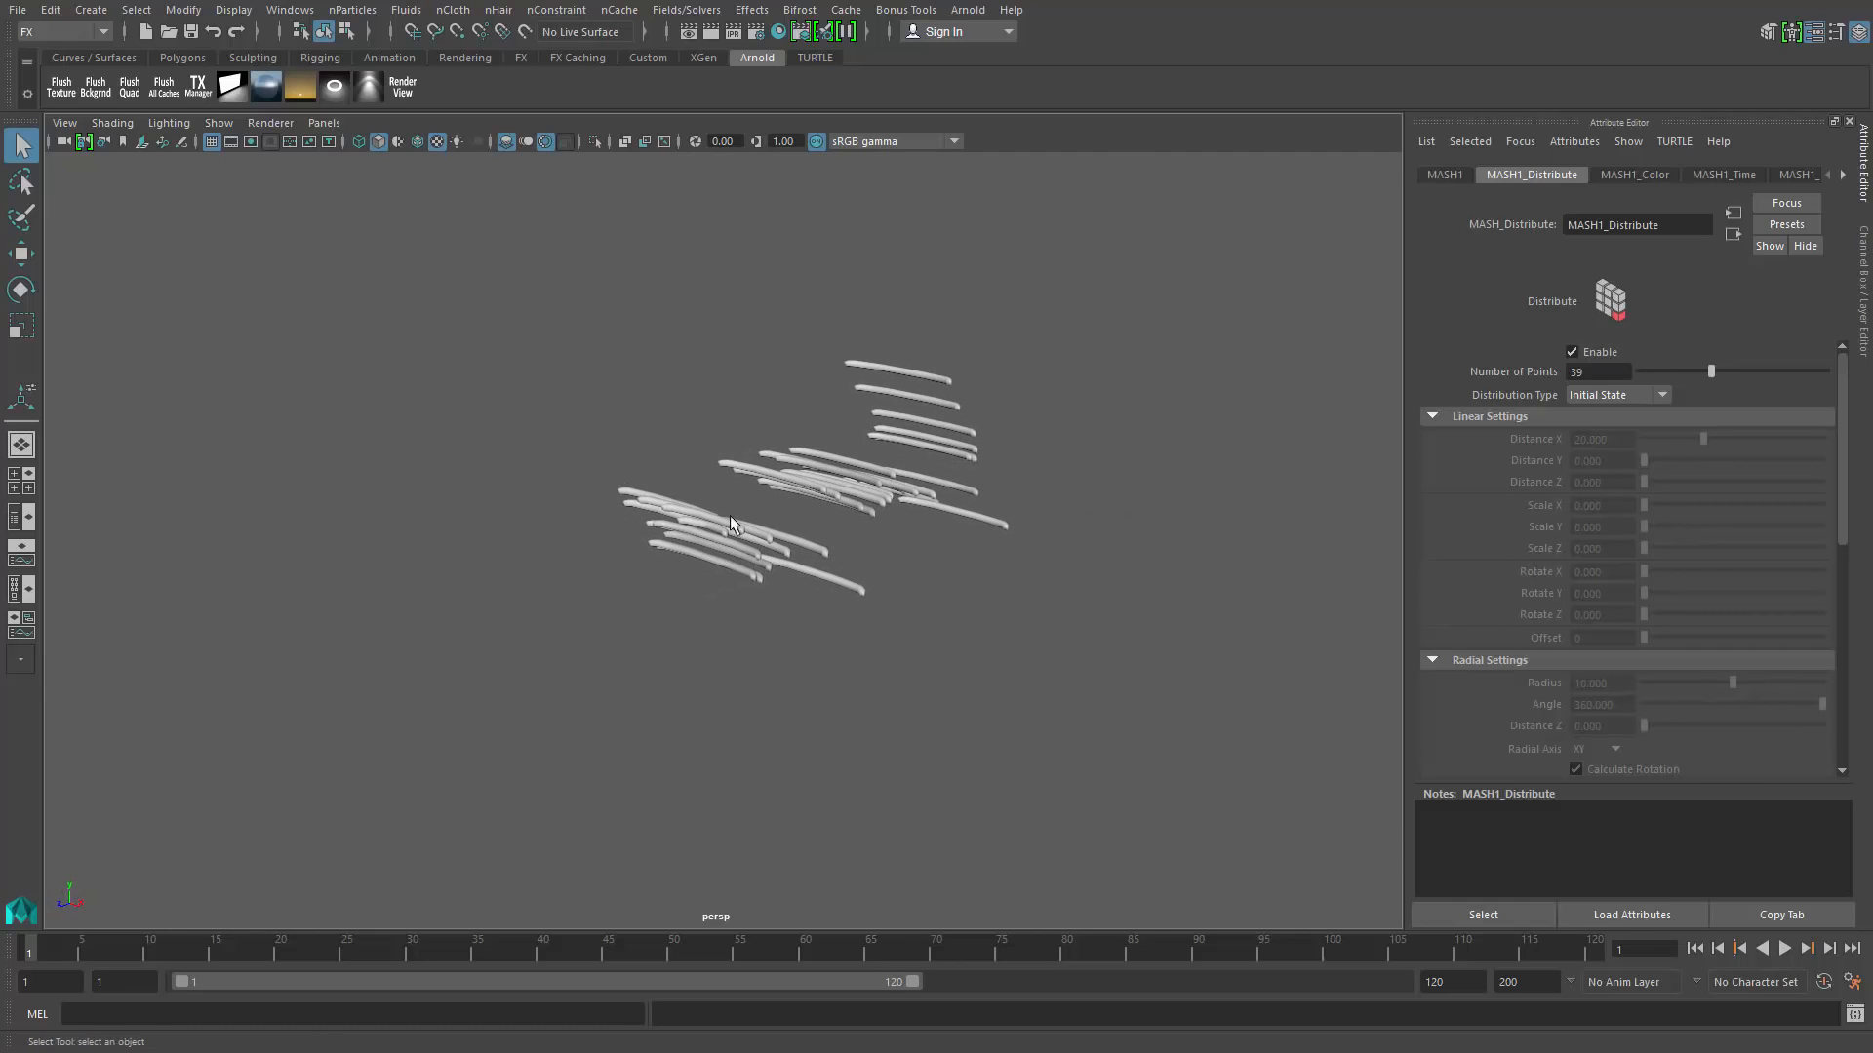
pyautogui.click(1447, 177)
pyautogui.rightClick(1451, 494)
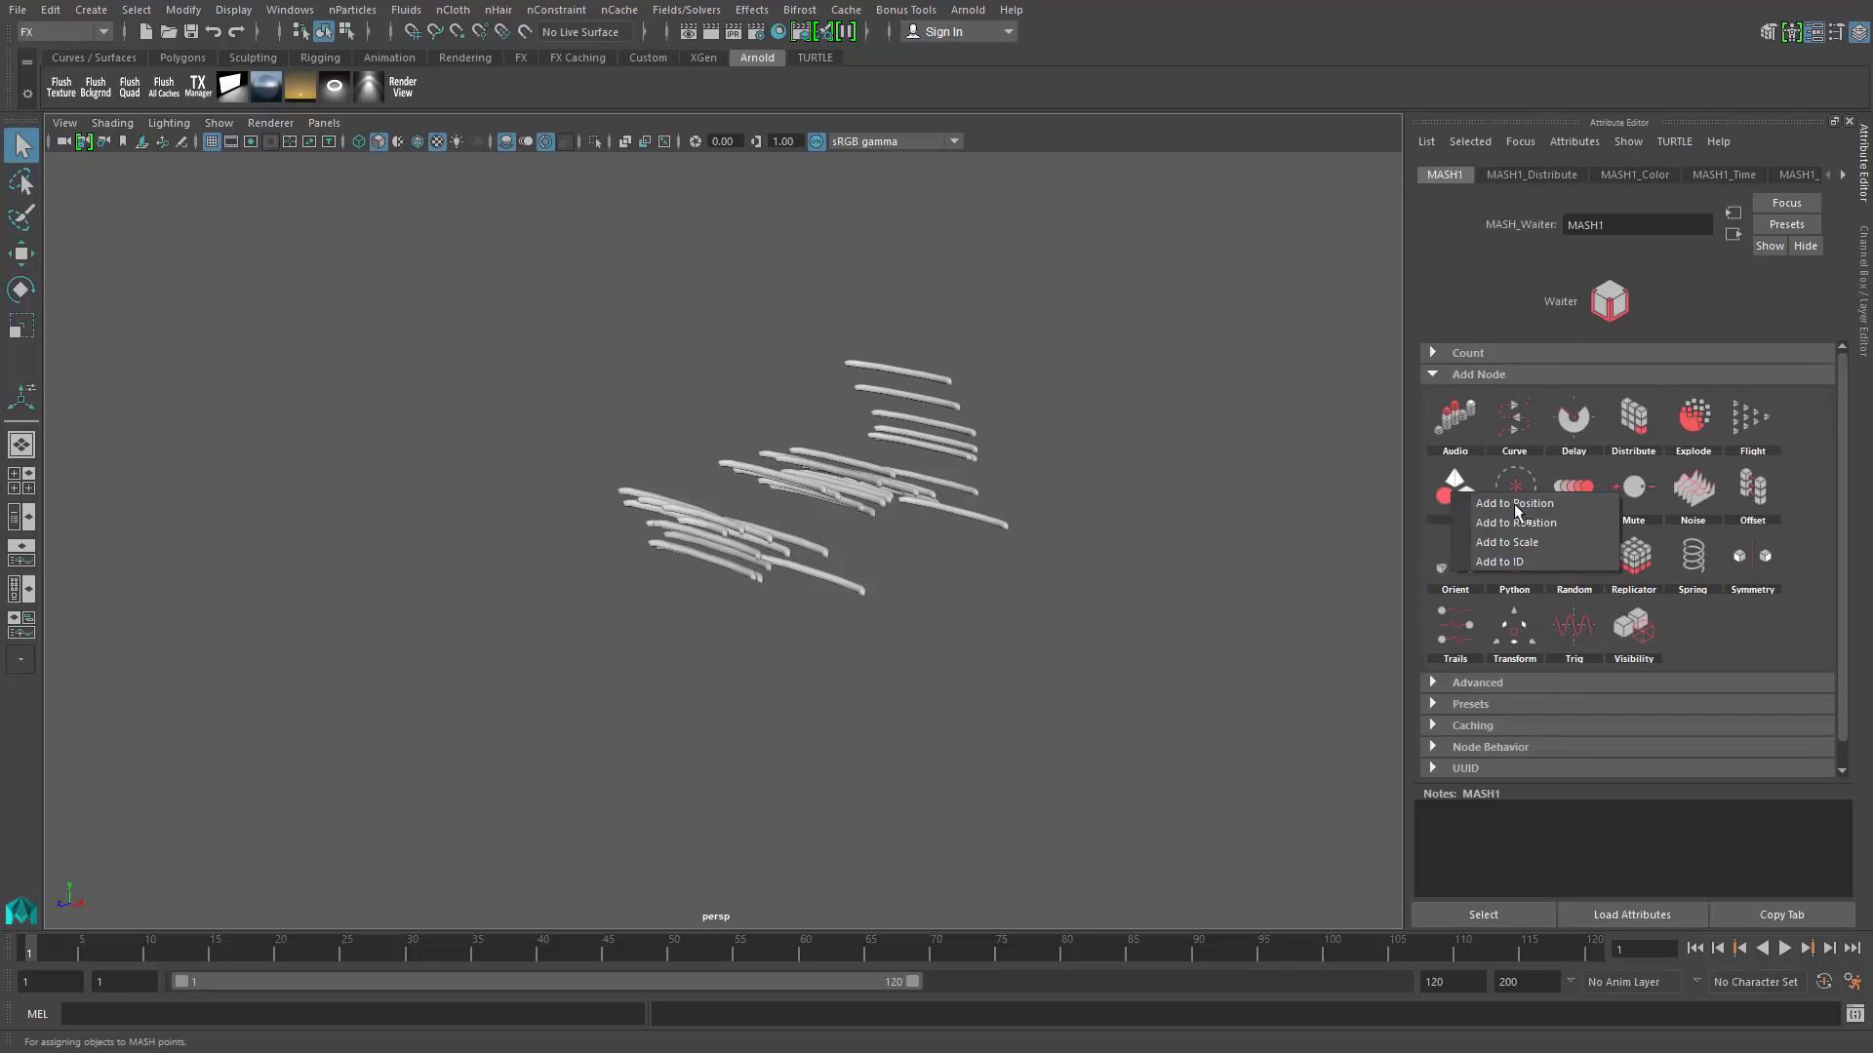
pyautogui.click(1547, 560)
# Step: Examine the car from several angles and distances to check how its parts are assembled
pyautogui.keyDown('alt'); pyautogui.moveTo(1258, 651); pyautogui.dragTo(1327, 624, button='right'); pyautogui.keyUp('alt')
pyautogui.keyDown('alt'); pyautogui.moveTo(1136, 583); pyautogui.dragTo(1111, 623); pyautogui.keyUp('alt')
pyautogui.keyDown('alt'); pyautogui.moveTo(1112, 622); pyautogui.dragTo(1108, 603, button='right'); pyautogui.keyUp('alt')
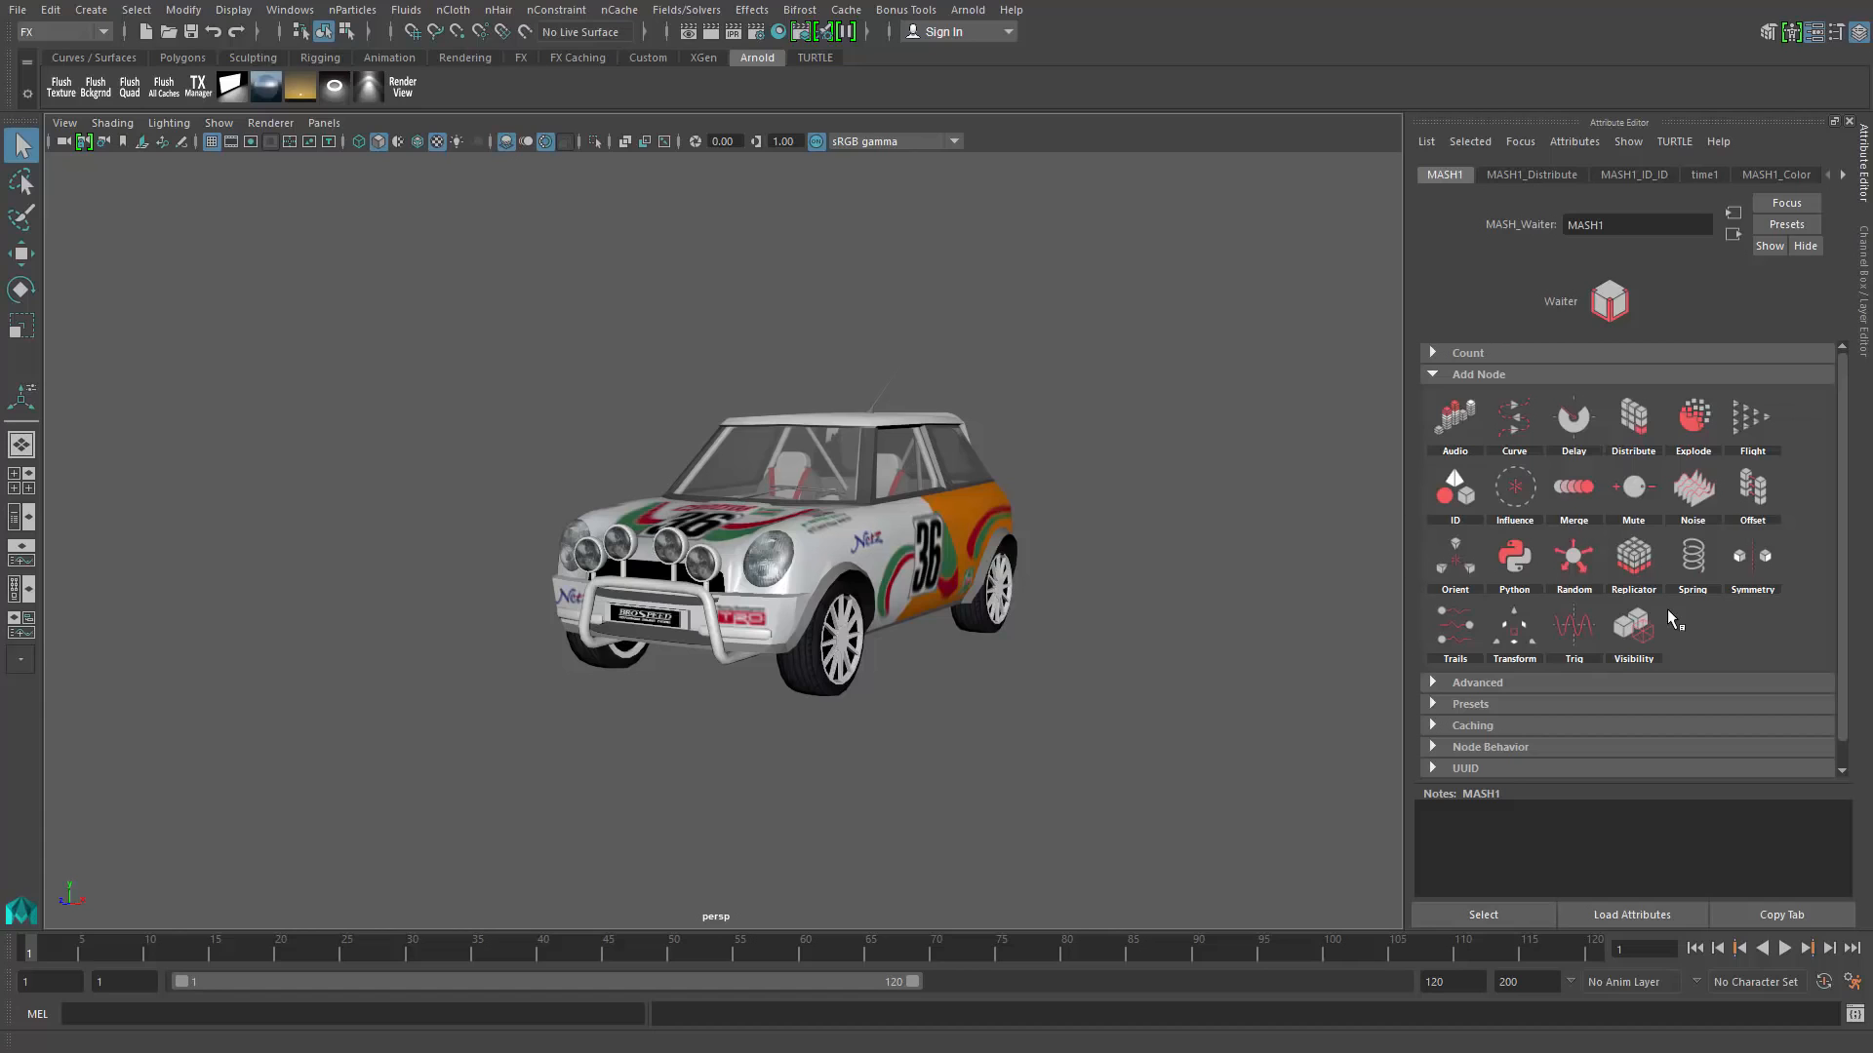
pyautogui.keyDown('alt'); pyautogui.moveTo(1179, 585); pyautogui.dragTo(1161, 536); pyautogui.keyUp('alt')
pyautogui.keyDown('alt'); pyautogui.moveTo(1161, 535); pyautogui.dragTo(1072, 487, button='right'); pyautogui.keyUp('alt')
pyautogui.keyDown('alt'); pyautogui.moveTo(1073, 488); pyautogui.dragTo(1038, 541, button='middle'); pyautogui.keyUp('alt')
pyautogui.keyDown('alt'); pyautogui.moveTo(1038, 541); pyautogui.dragTo(1052, 536); pyautogui.keyUp('alt')
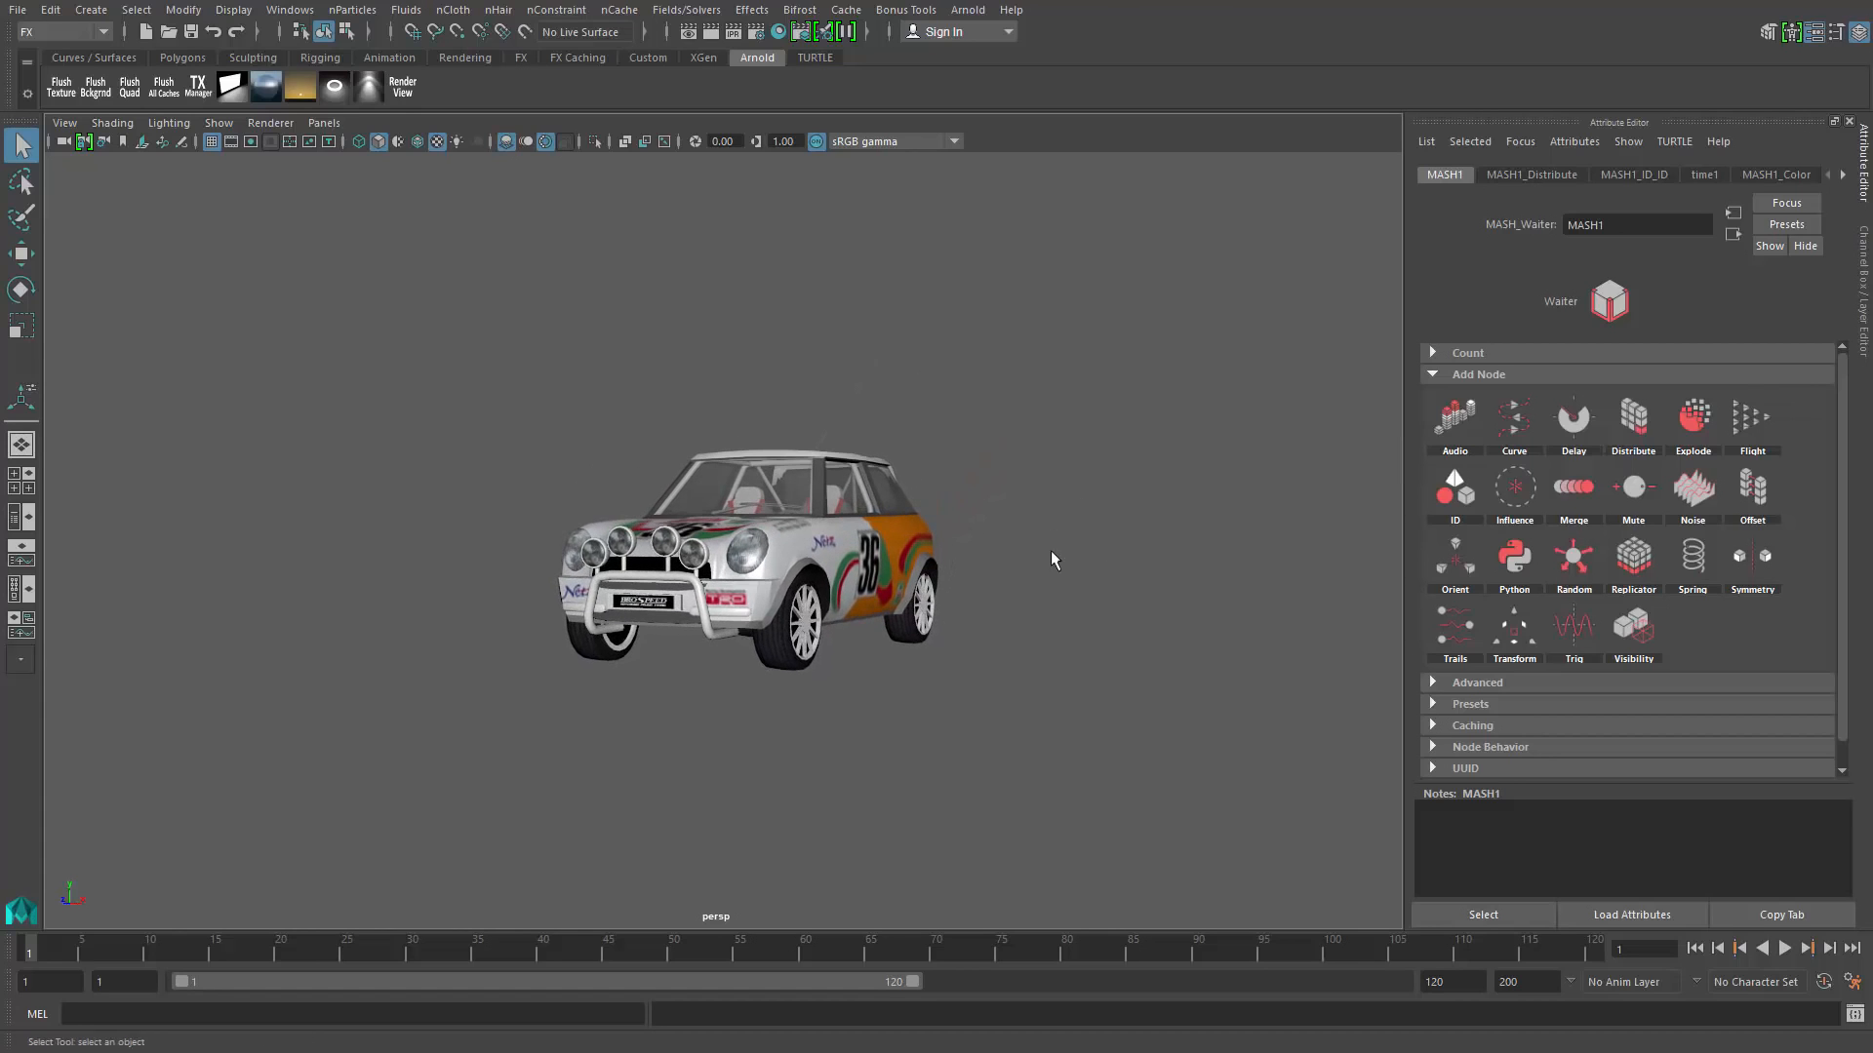
pyautogui.keyDown('alt'); pyautogui.moveTo(1049, 503); pyautogui.dragTo(1066, 485, button='middle'); pyautogui.keyUp('alt')
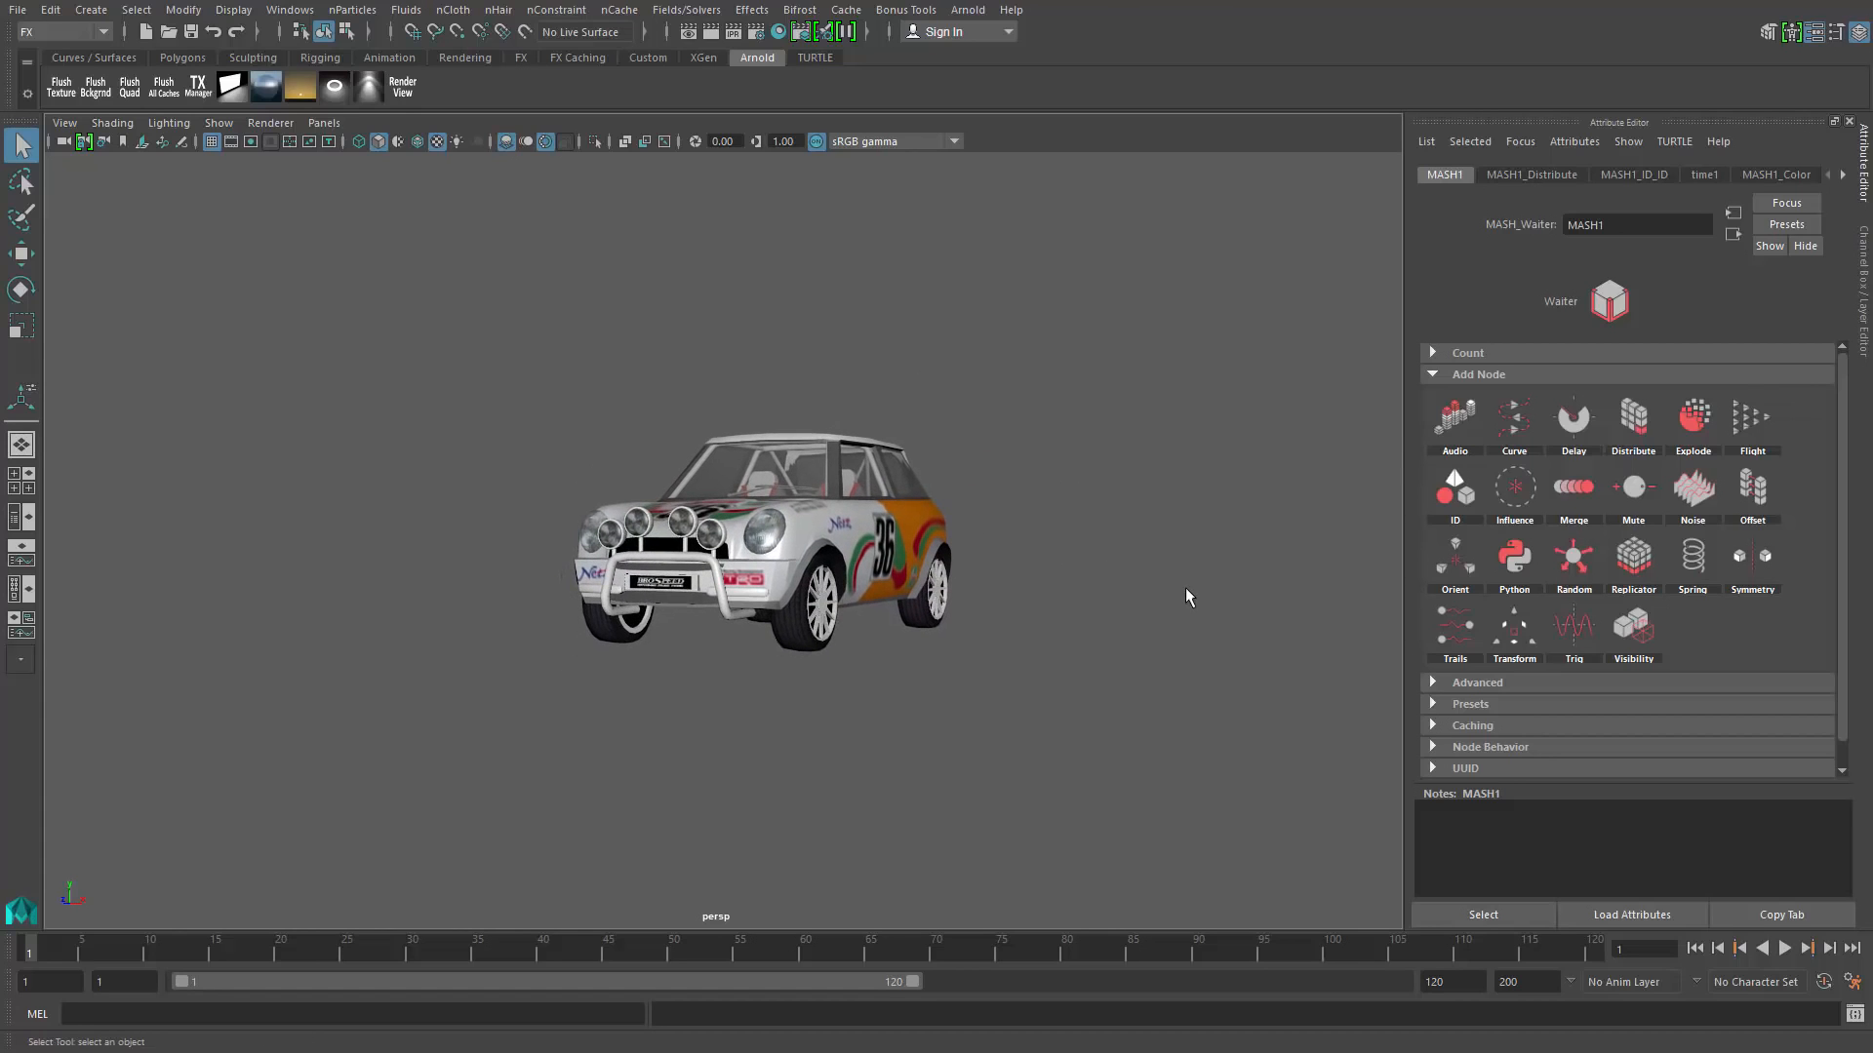
pyautogui.keyDown('alt'); pyautogui.moveTo(977, 607); pyautogui.dragTo(1009, 602, button='middle'); pyautogui.keyUp('alt')
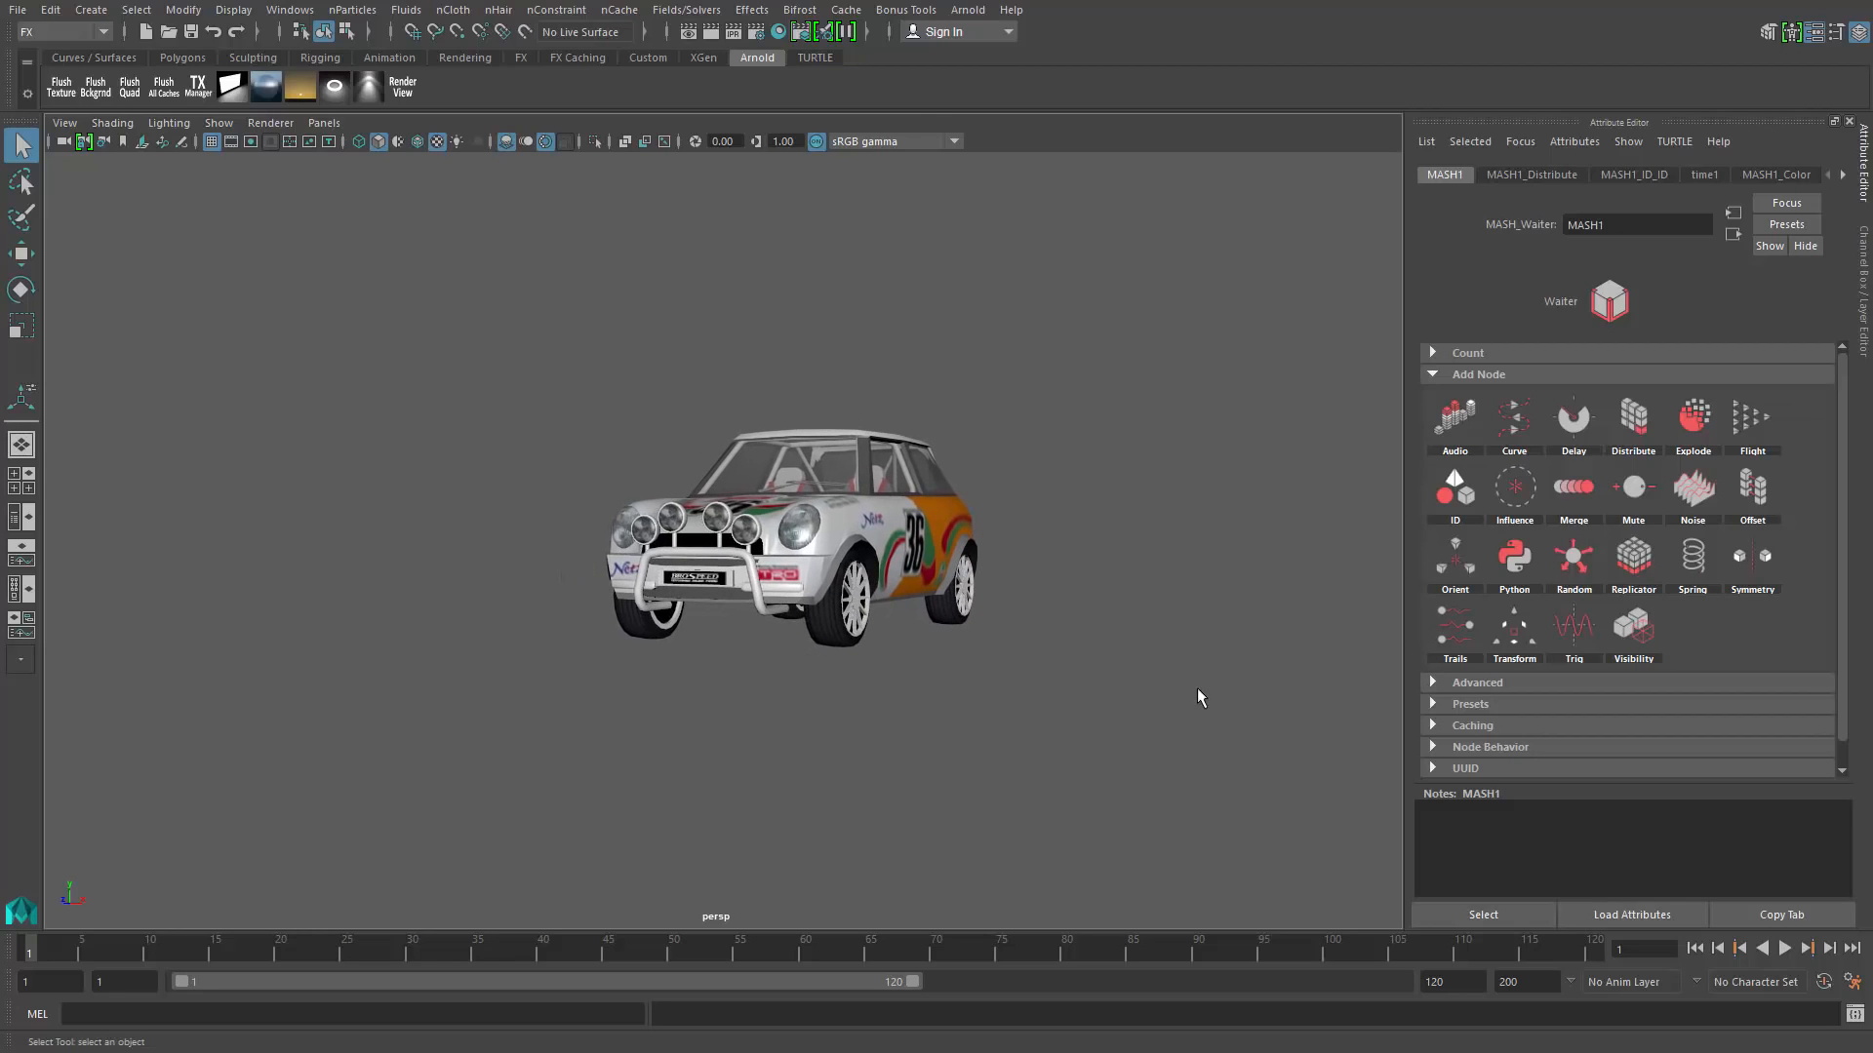
# Step: Add a Random node to position in the MASH1 network, with minimum number -100 and maximum number 100
pyautogui.rightClick(1565, 576)
pyautogui.click(1590, 623)
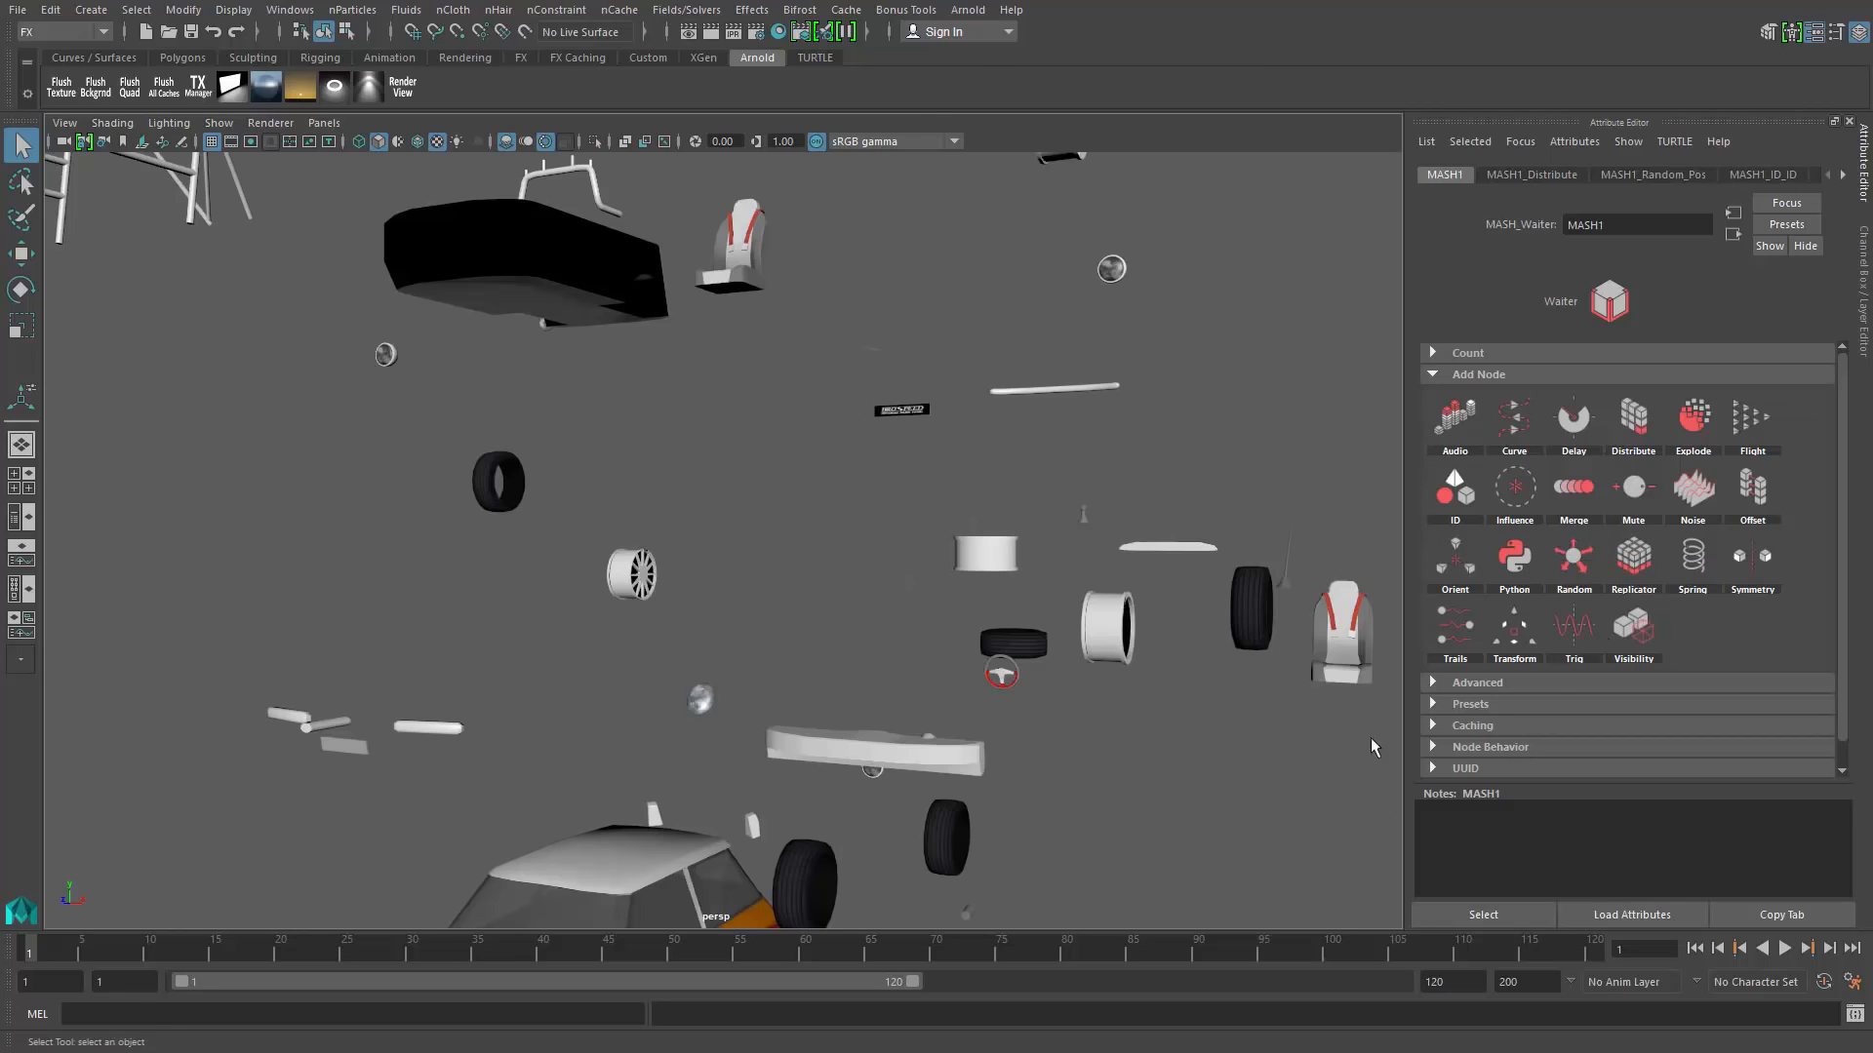
pyautogui.click(1661, 177)
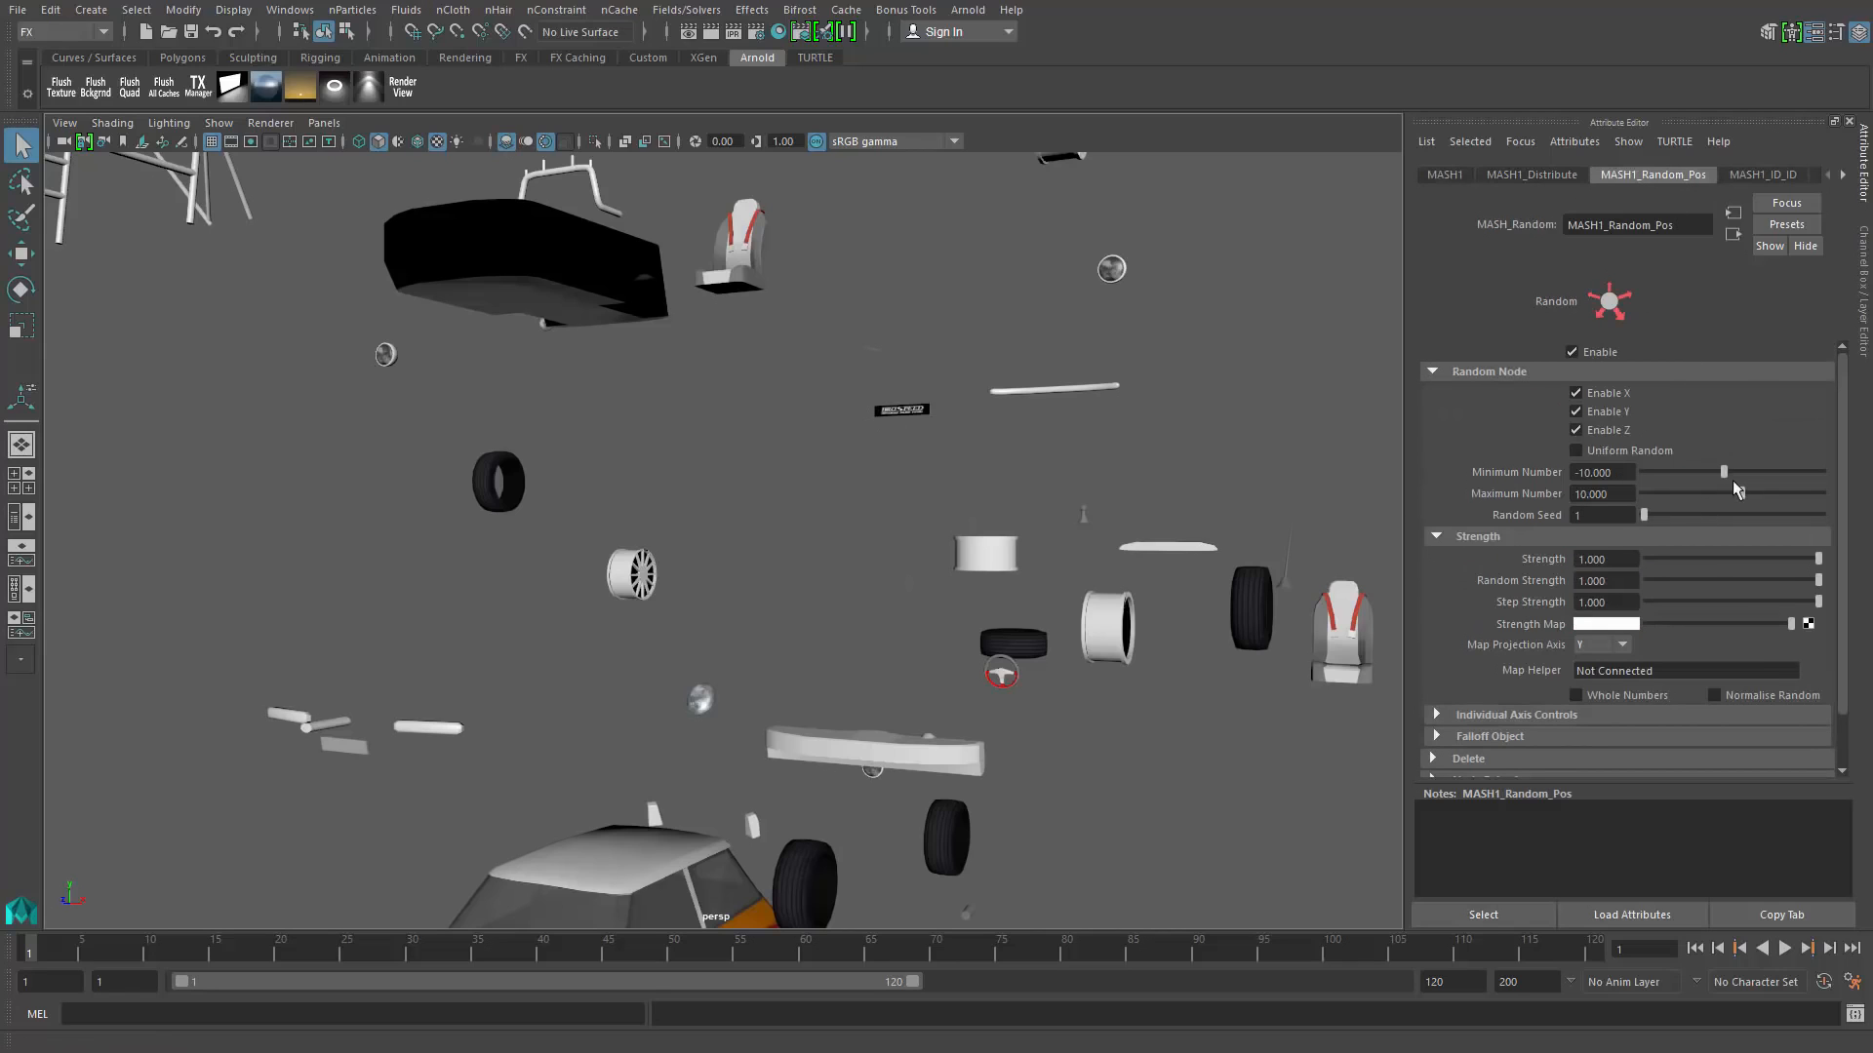
pyautogui.moveTo(1720, 471); pyautogui.dragTo(1785, 493)
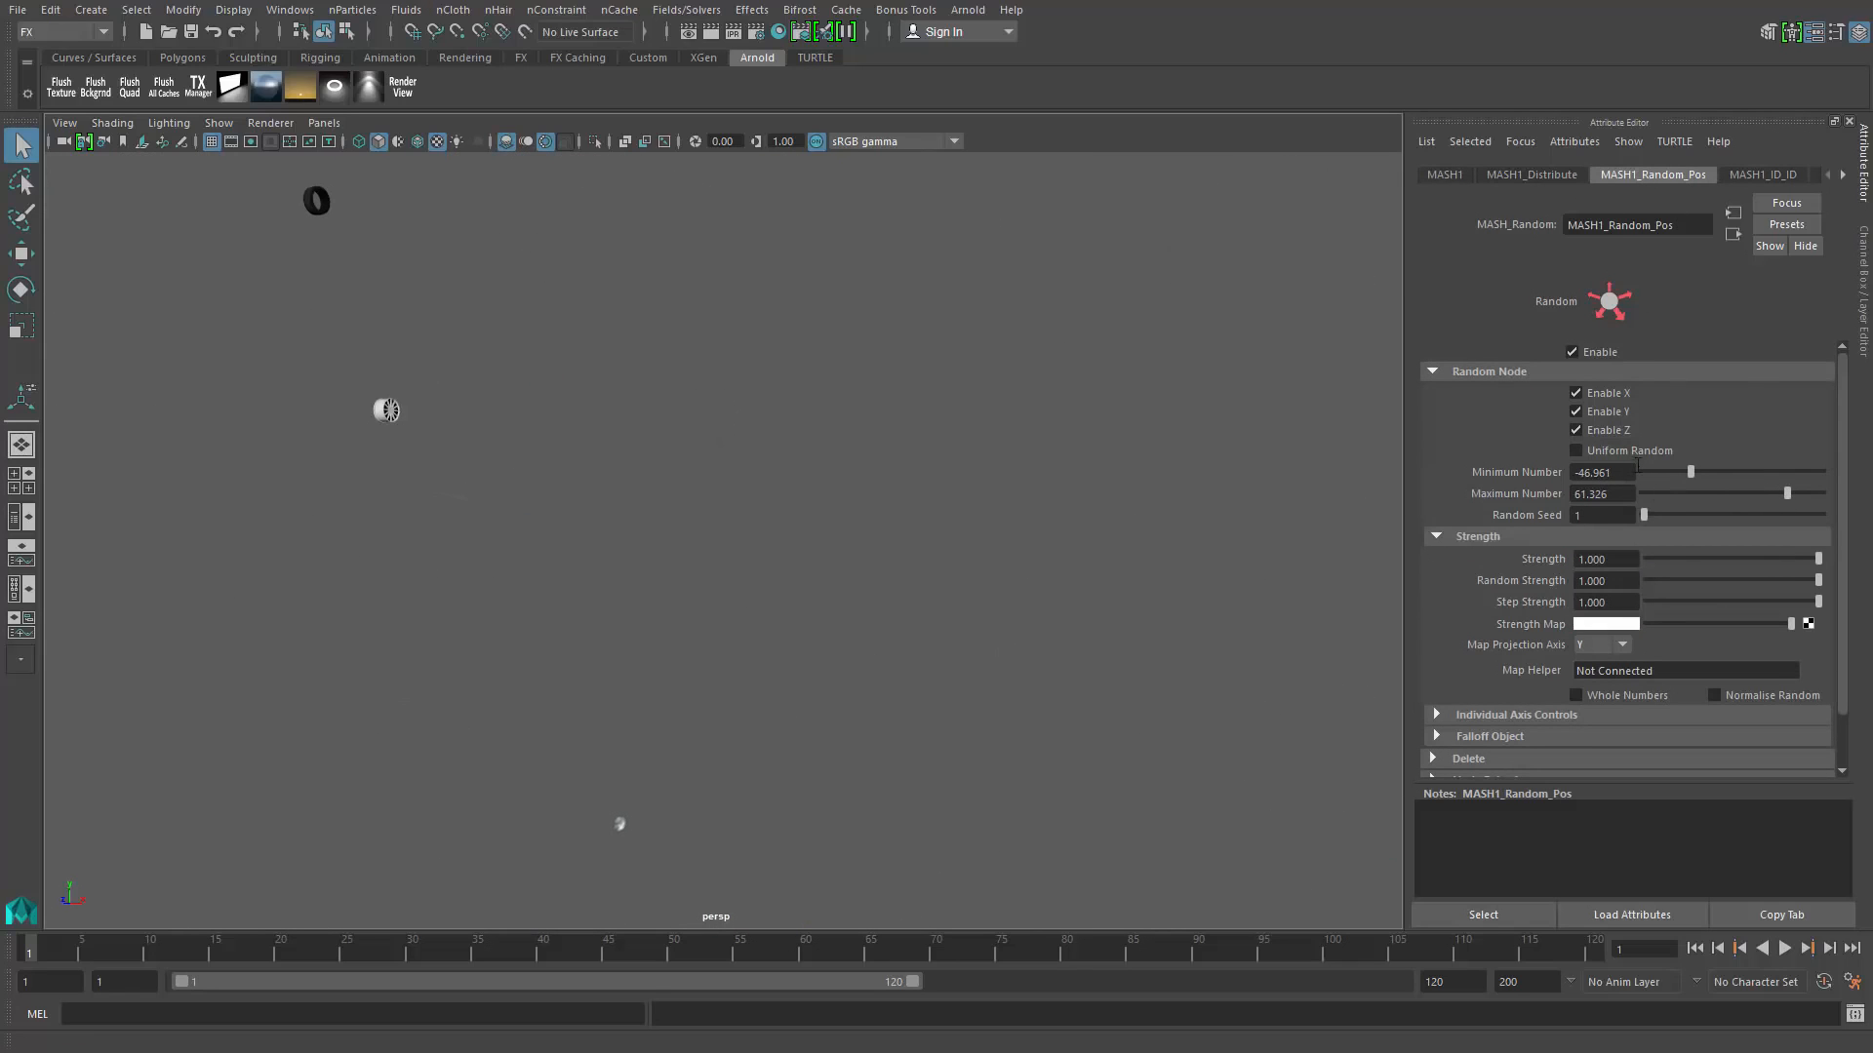
pyautogui.write('-100')
pyautogui.press('Tab')
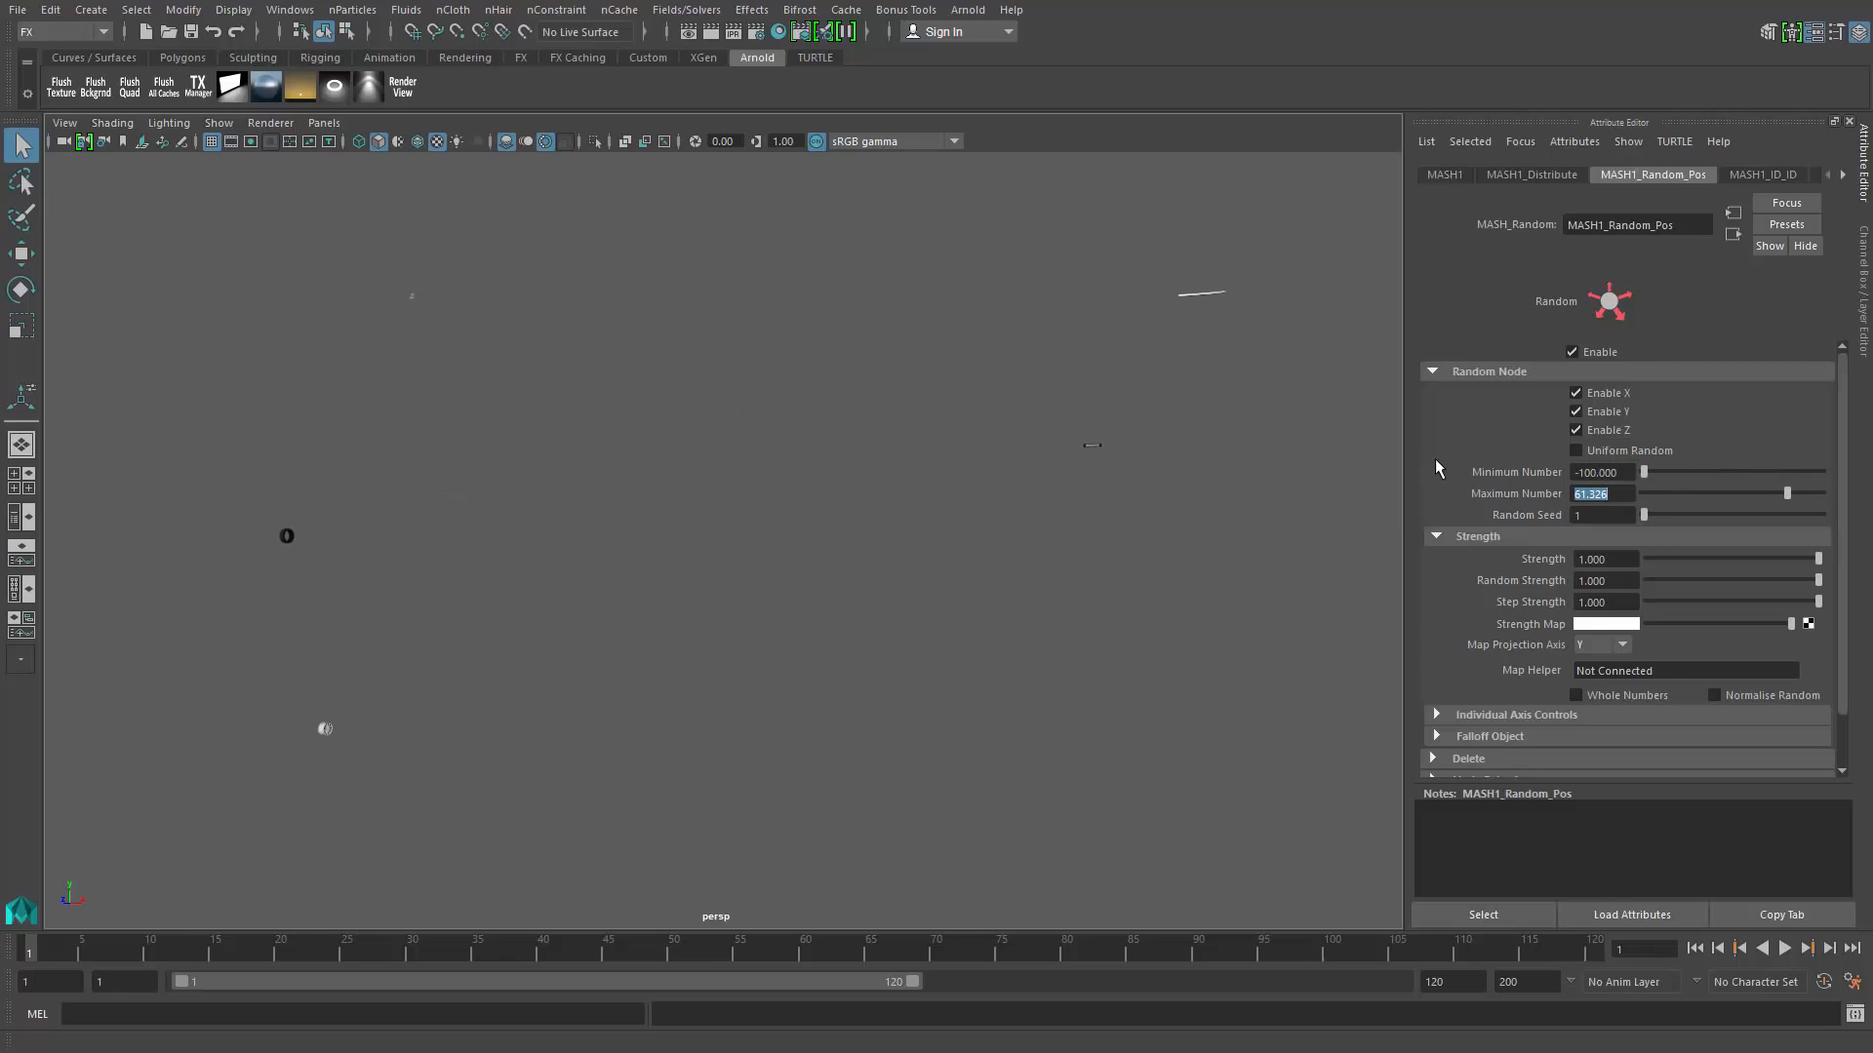
pyautogui.write('100')
pyautogui.press('Tab')
# Step: Key the Random node's Random Strength at 1 on frame 1
pyautogui.keyDown('alt'); pyautogui.moveTo(1083, 607); pyautogui.dragTo(1007, 594, button='right'); pyautogui.keyUp('alt')
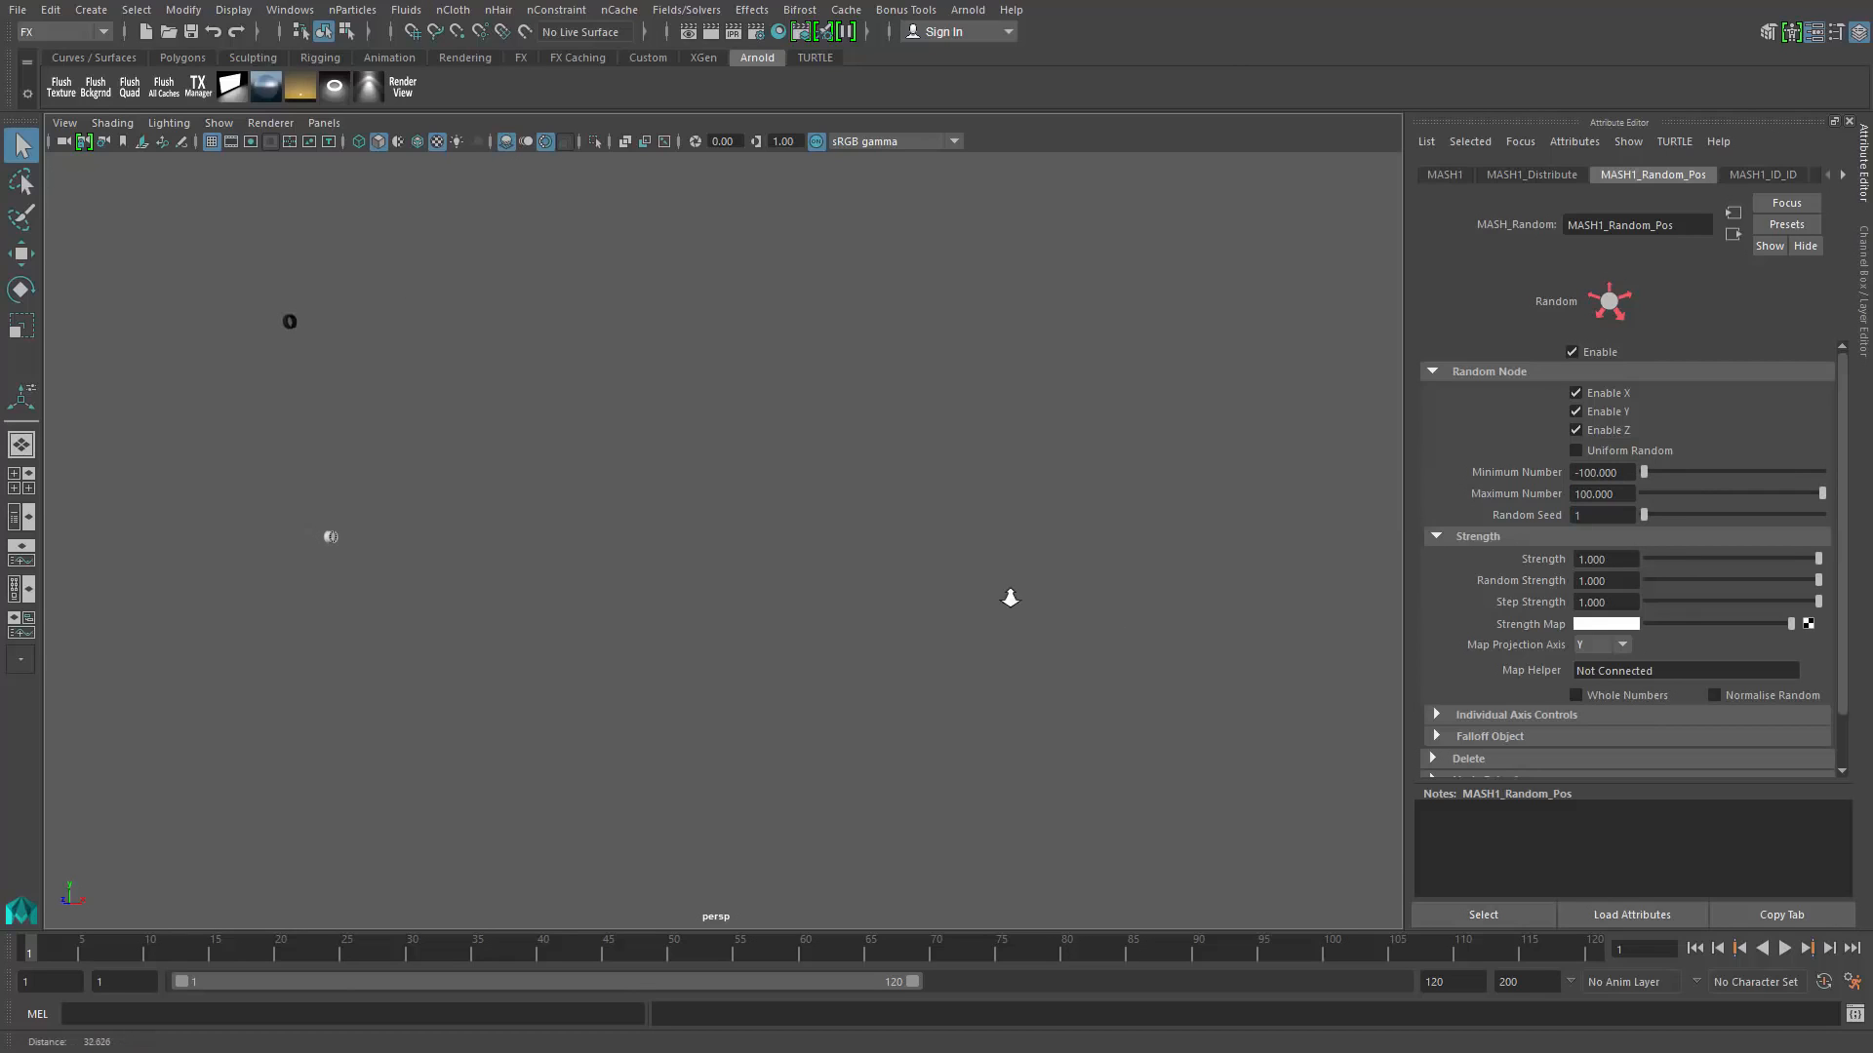
pyautogui.keyDown('alt'); pyautogui.moveTo(1010, 587); pyautogui.dragTo(987, 578, button='middle'); pyautogui.keyUp('alt')
pyautogui.moveTo(1817, 579)
pyautogui.mouseDown()
pyautogui.moveTo(1632, 574)
pyautogui.moveTo(1858, 597)
pyautogui.mouseUp()
pyautogui.rightClick(1536, 583)
pyautogui.click(1599, 597)
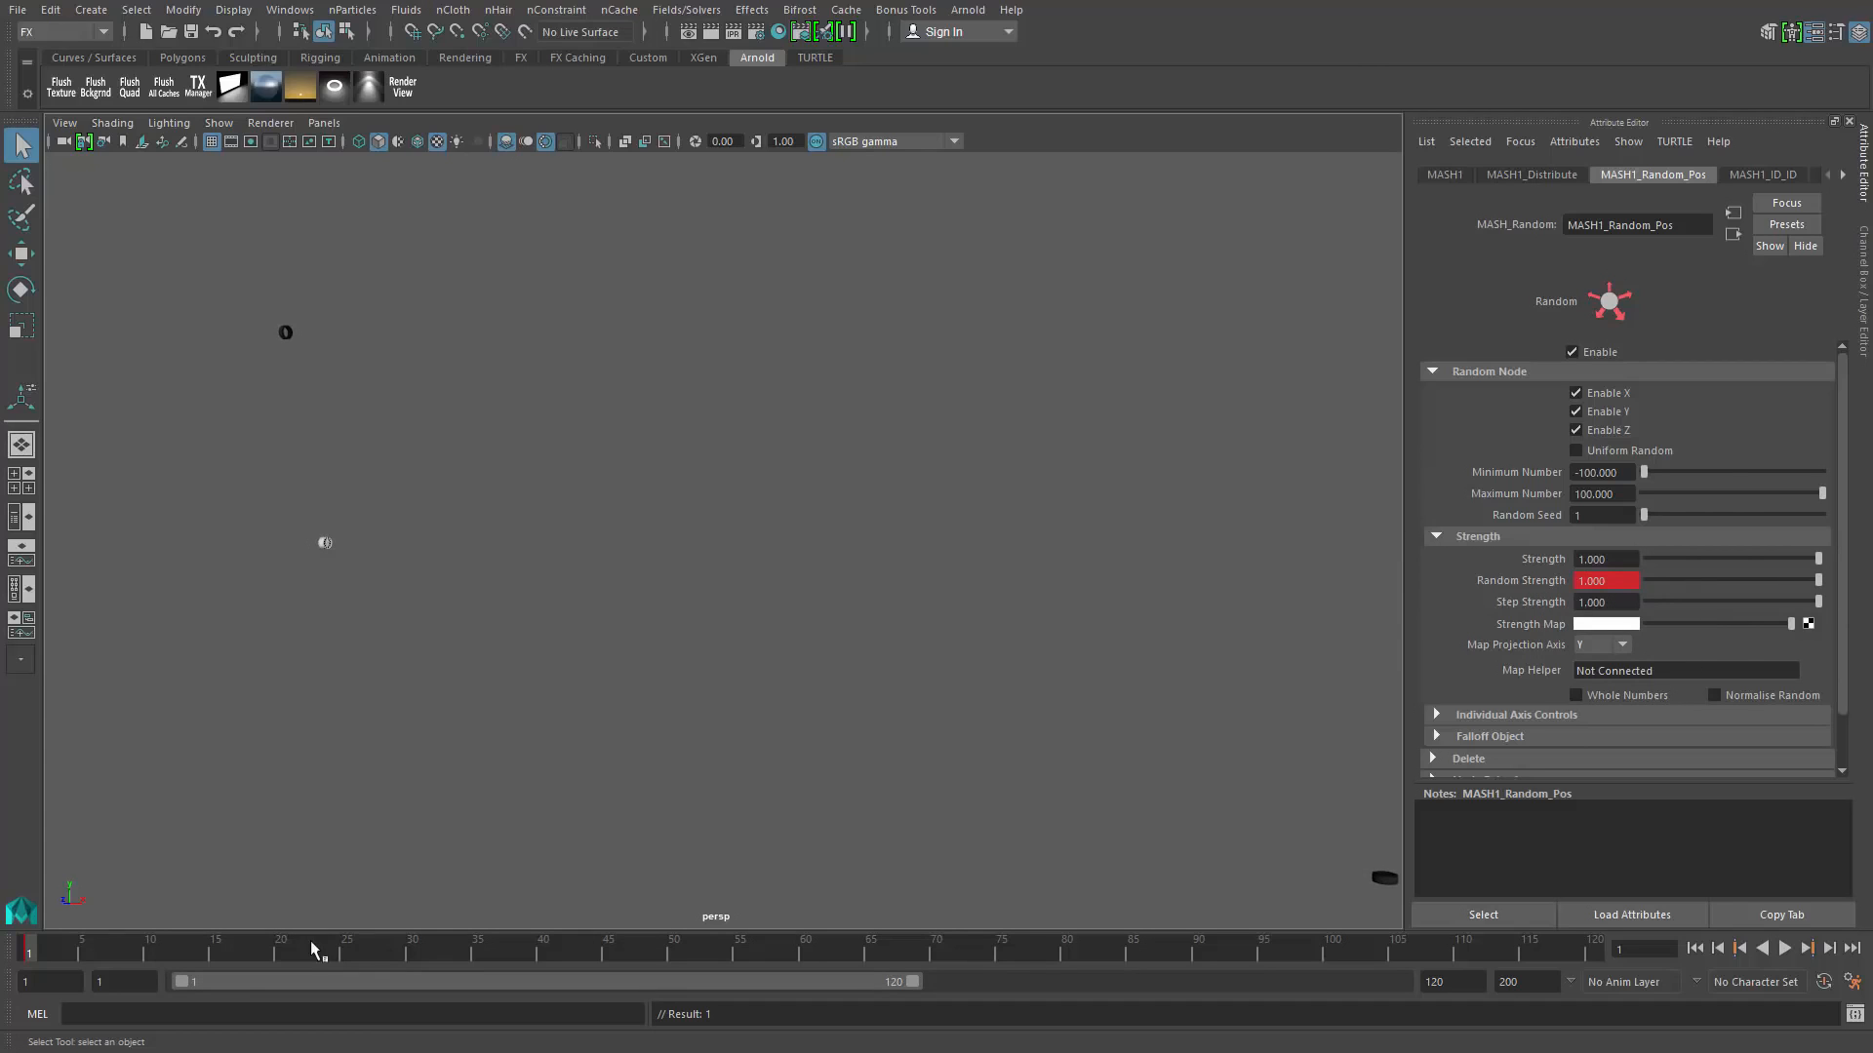
# Step: Key the Random node's Random Strength at 0 on frame 30
pyautogui.click(417, 951)
pyautogui.moveTo(1676, 580); pyautogui.dragTo(1543, 583)
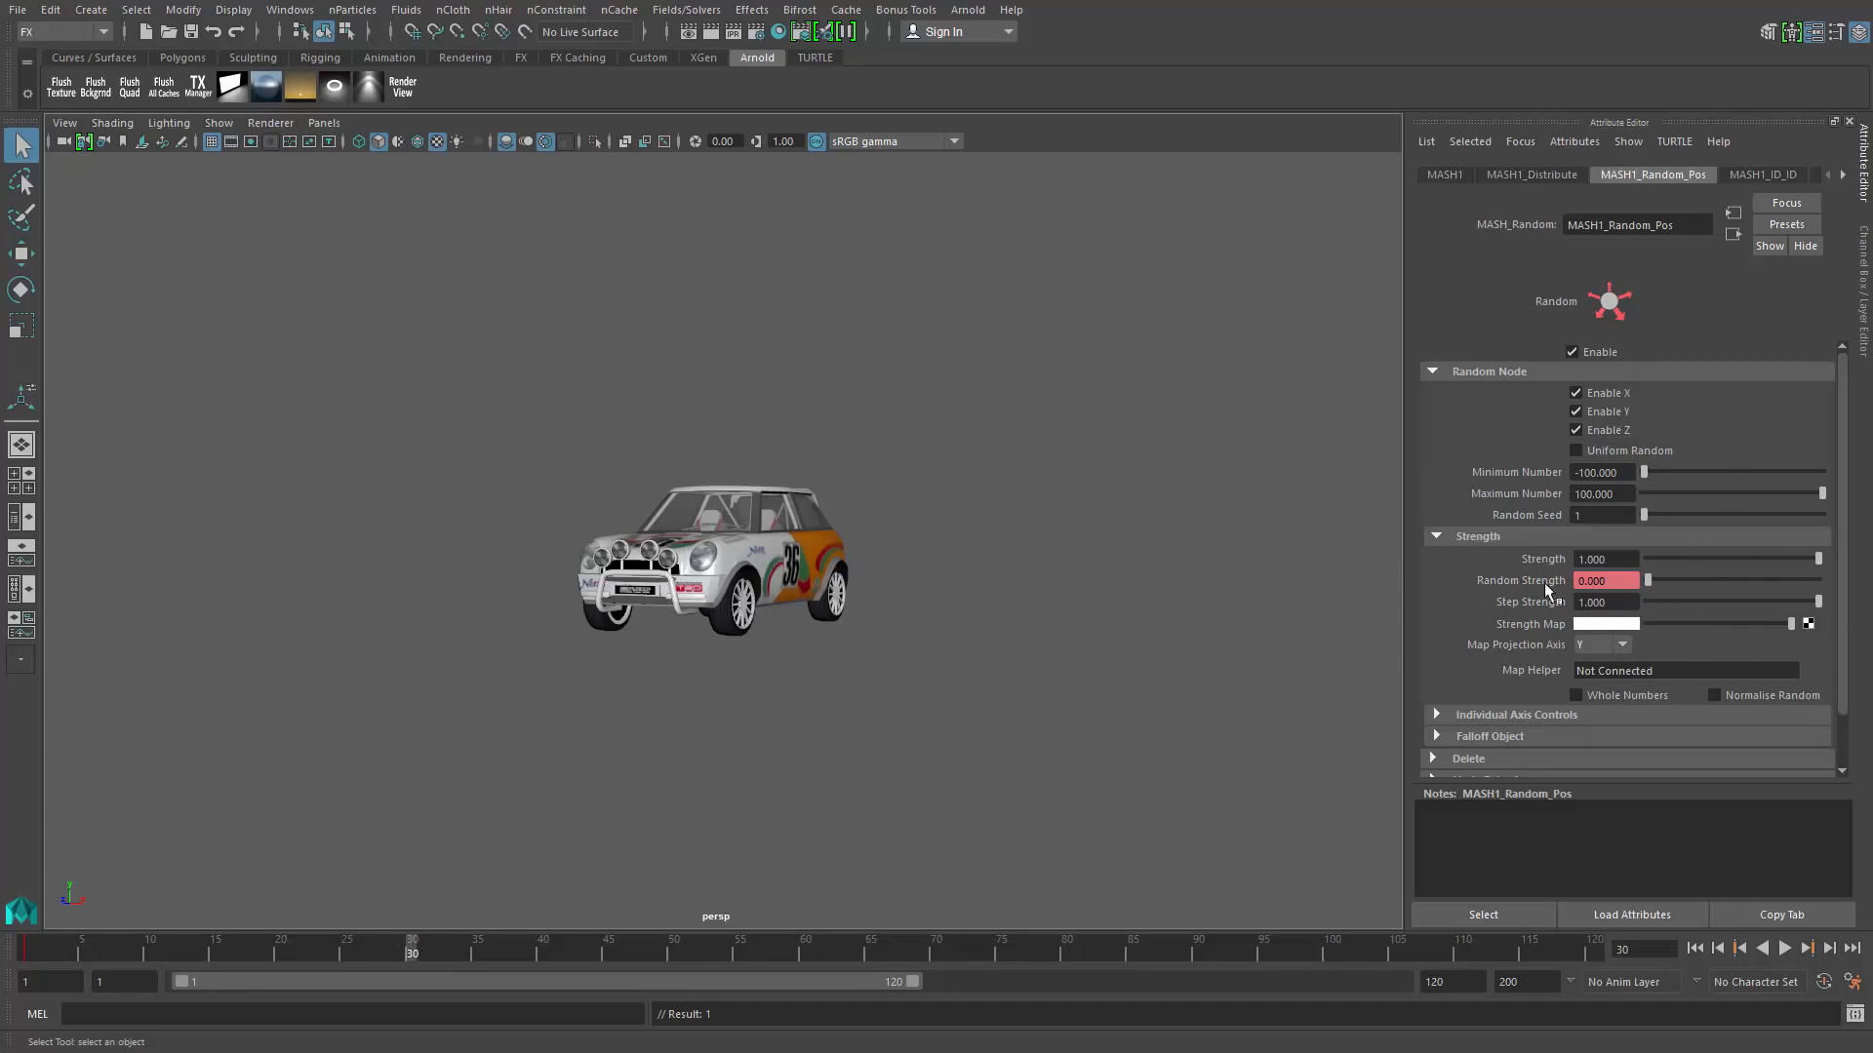
pyautogui.rightClick(1543, 583)
pyautogui.click(1600, 593)
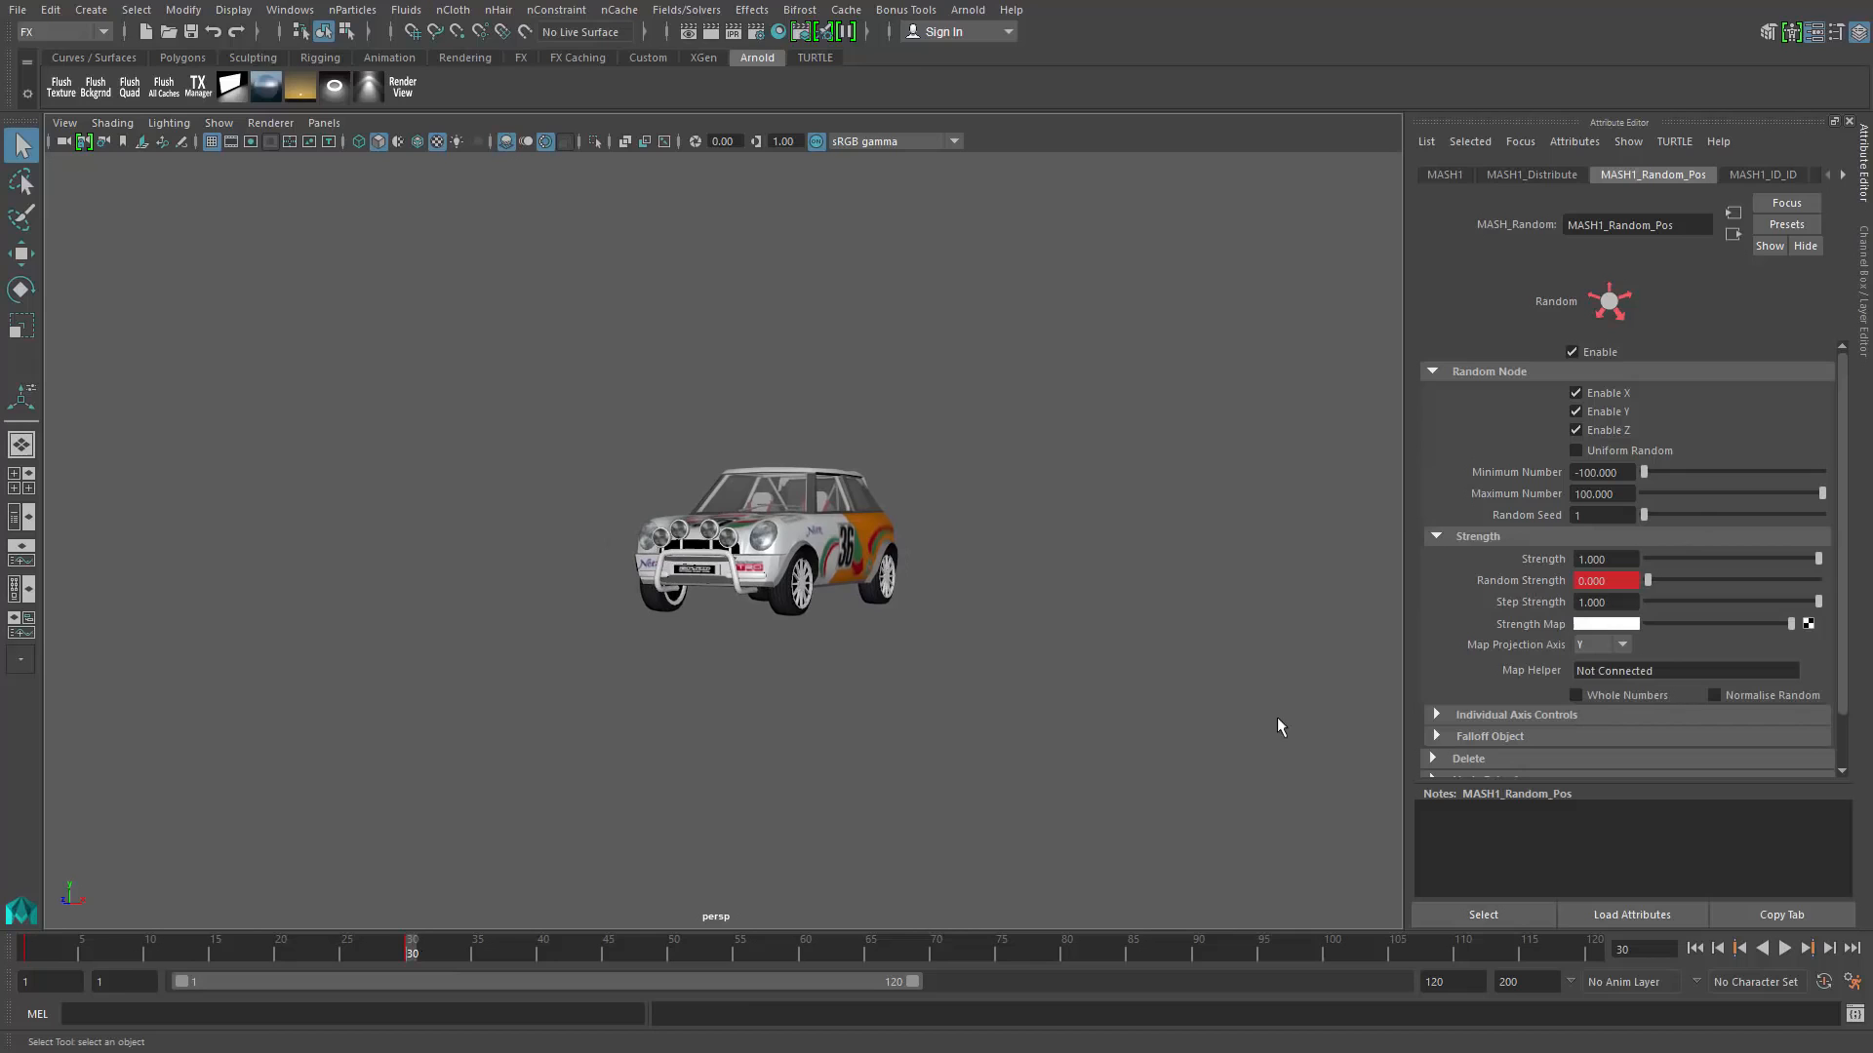
# Step: Play the assembly animation from the first frame, view the car closer, and stop playback
pyautogui.click(1695, 948)
pyautogui.click(1784, 948)
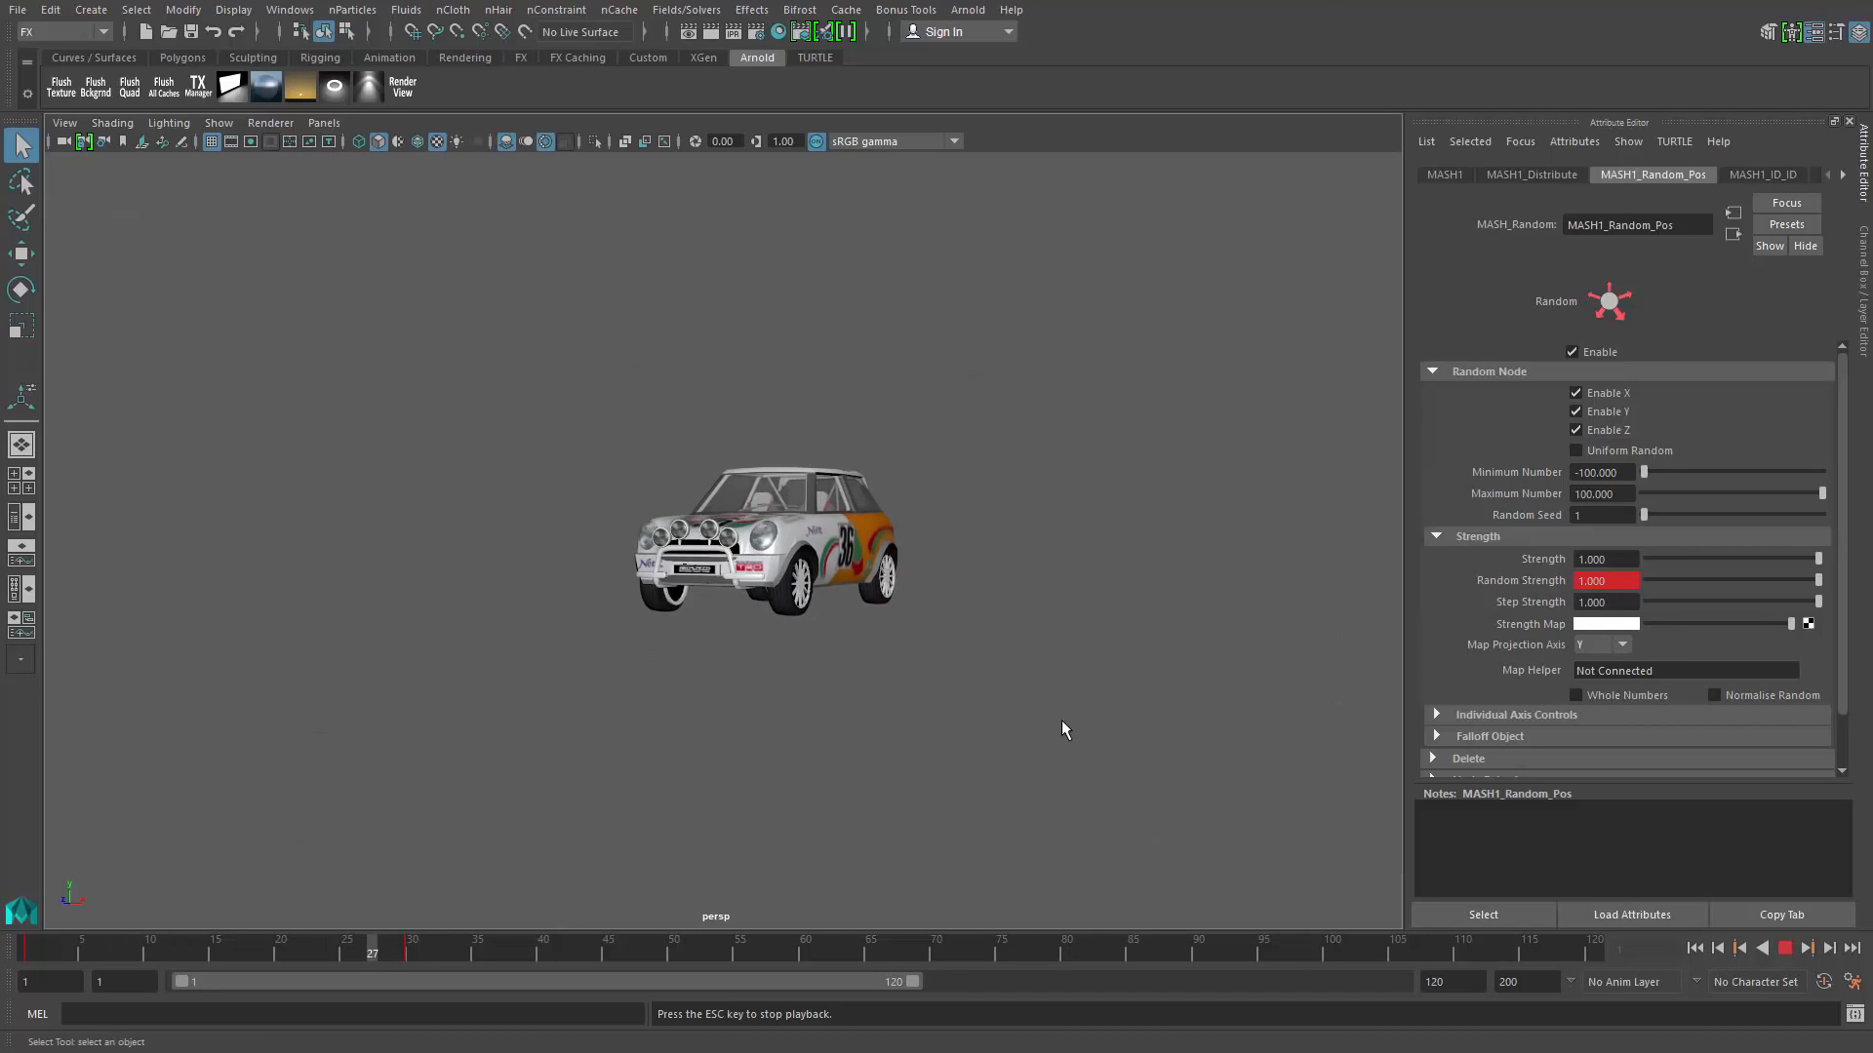
pyautogui.keyDown('alt'); pyautogui.moveTo(1004, 665); pyautogui.dragTo(1174, 676); pyautogui.keyUp('alt')
pyautogui.keyDown('alt'); pyautogui.moveTo(1174, 677); pyautogui.dragTo(1214, 674, button='right'); pyautogui.keyUp('alt')
pyautogui.keyDown('alt'); pyautogui.moveTo(1163, 673); pyautogui.dragTo(1136, 665, button='middle'); pyautogui.keyUp('alt')
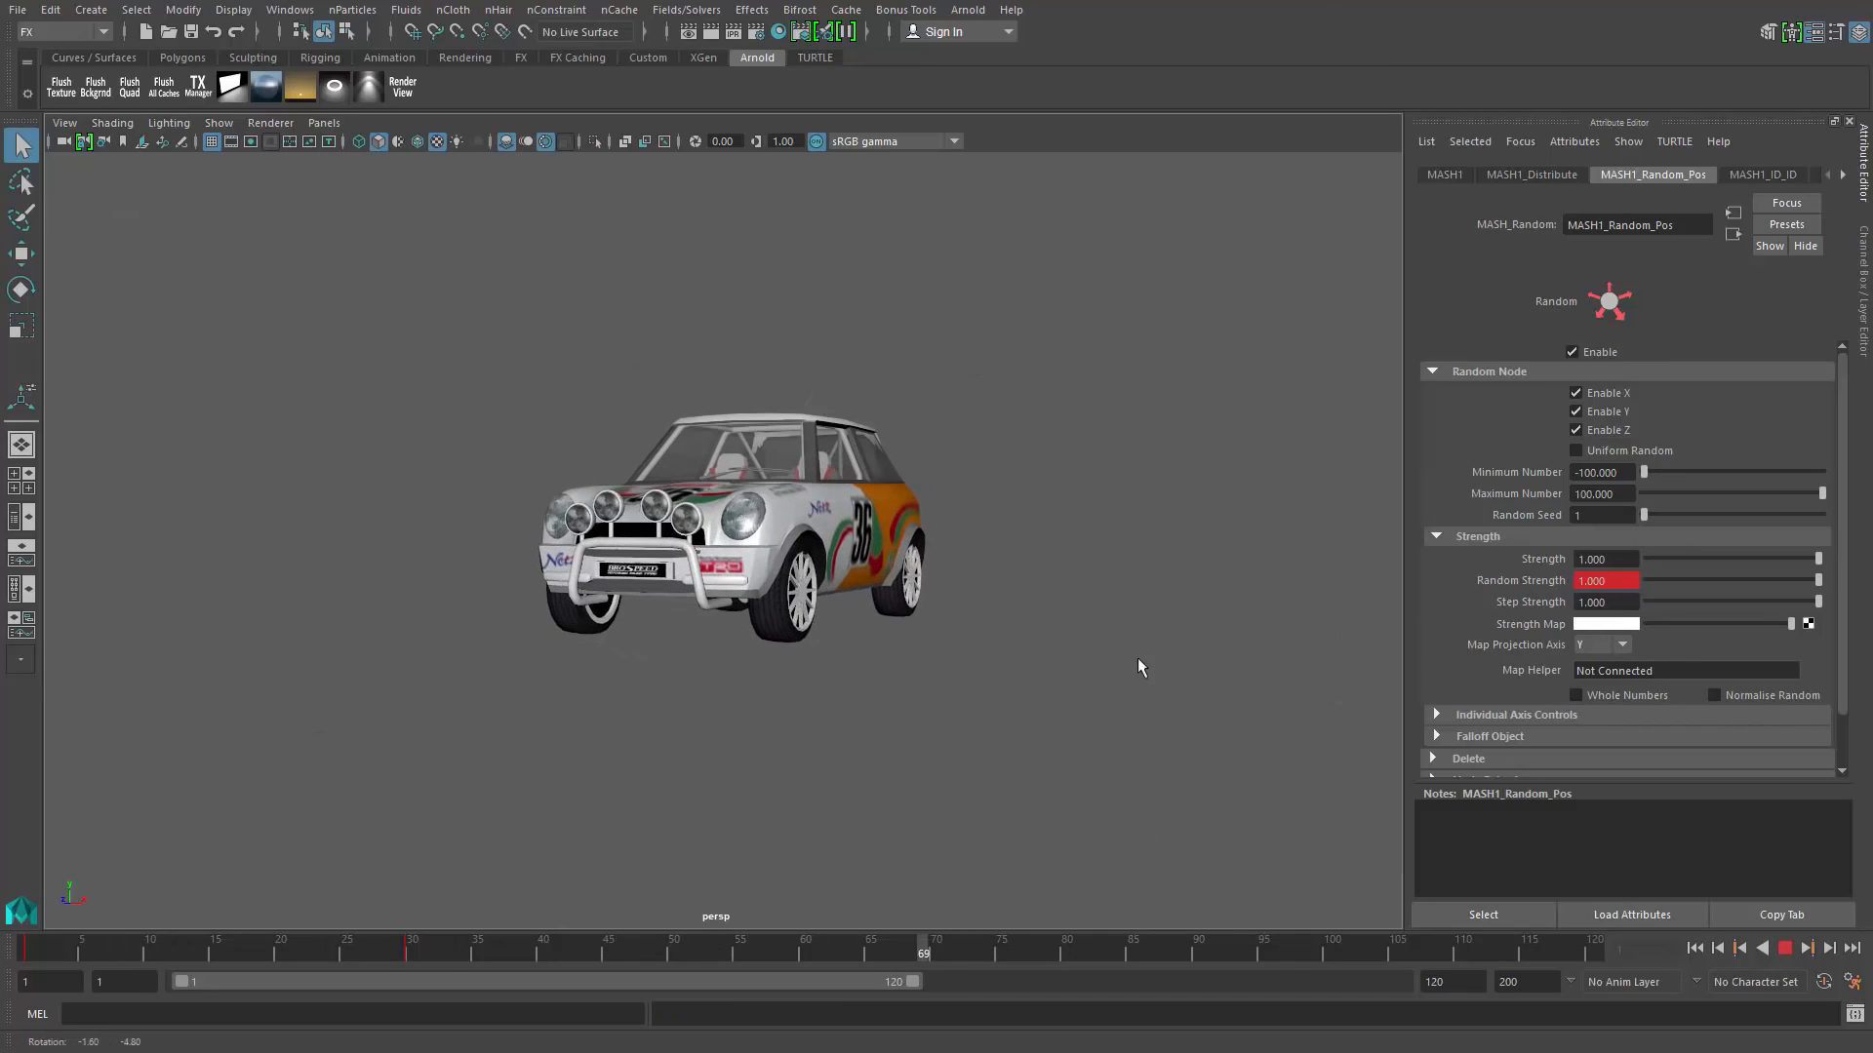
pyautogui.press('Escape')
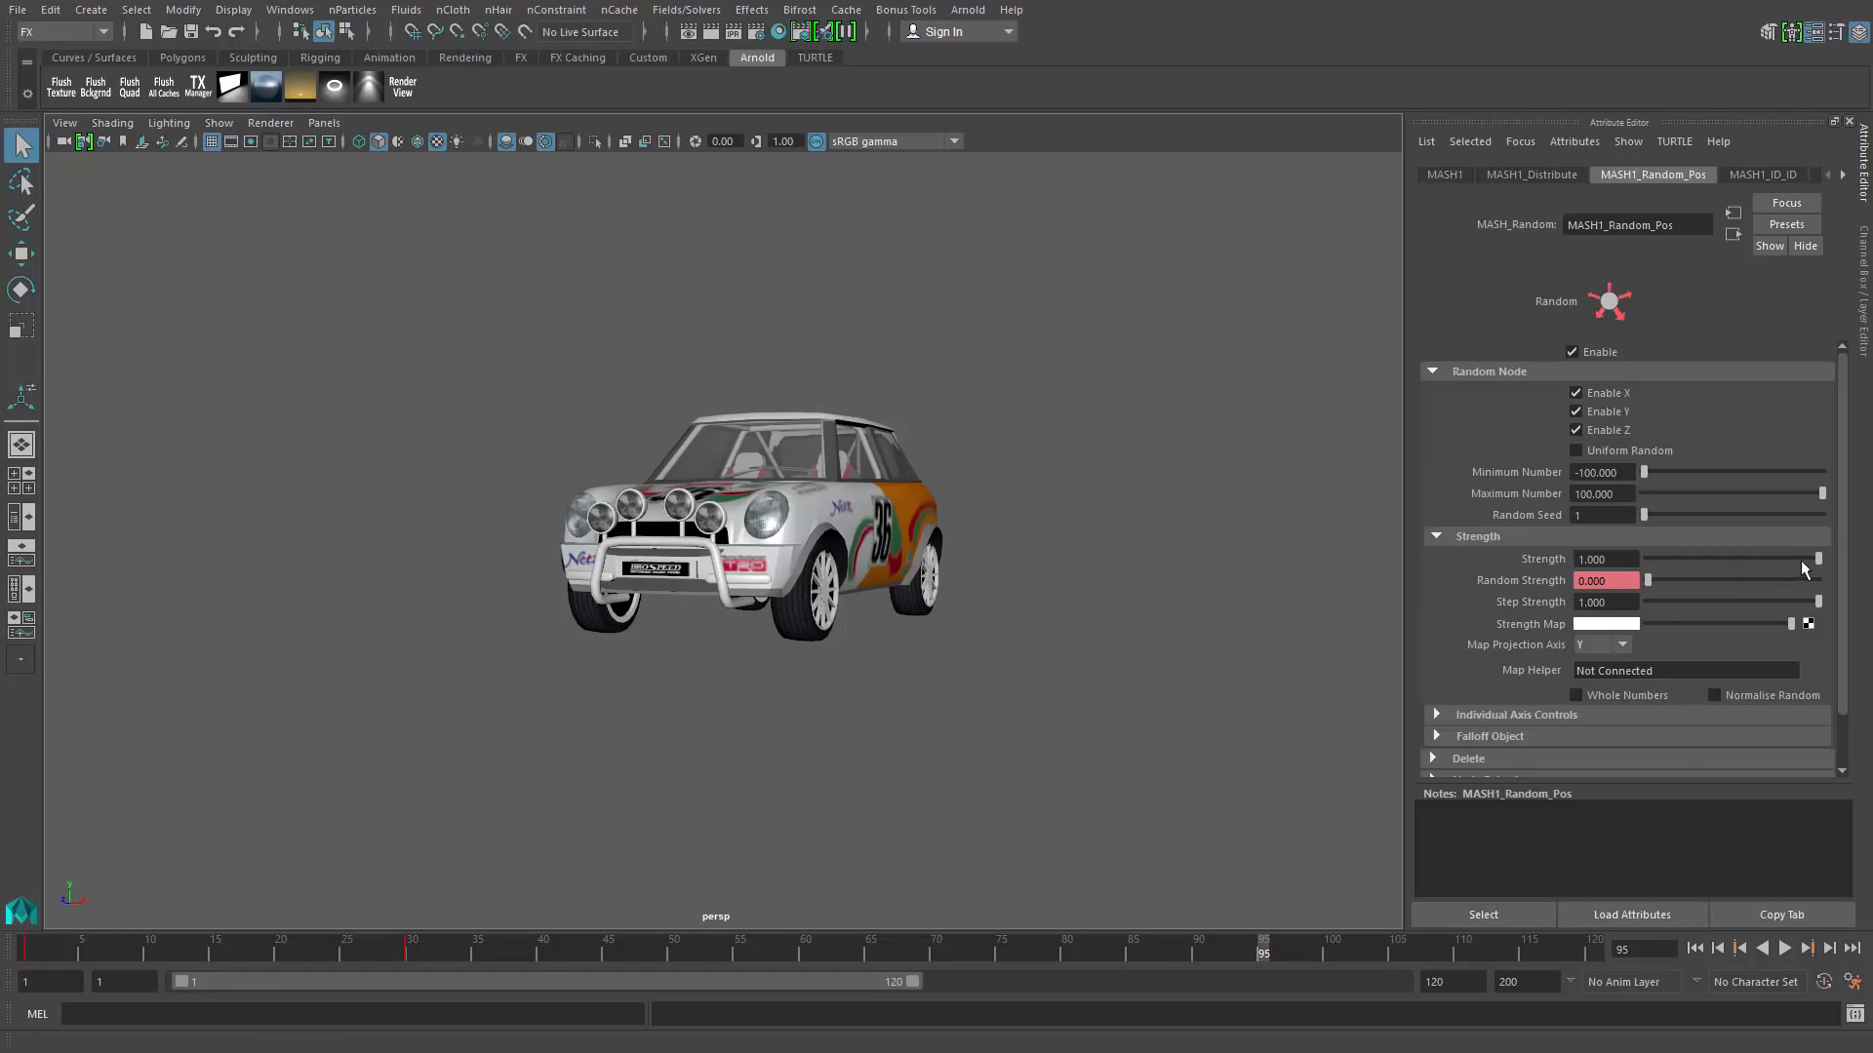
# Step: Temporarily raise Random Strength to 1 without keying it to preview the scattered car parts
pyautogui.moveTo(1706, 583); pyautogui.dragTo(1819, 600)
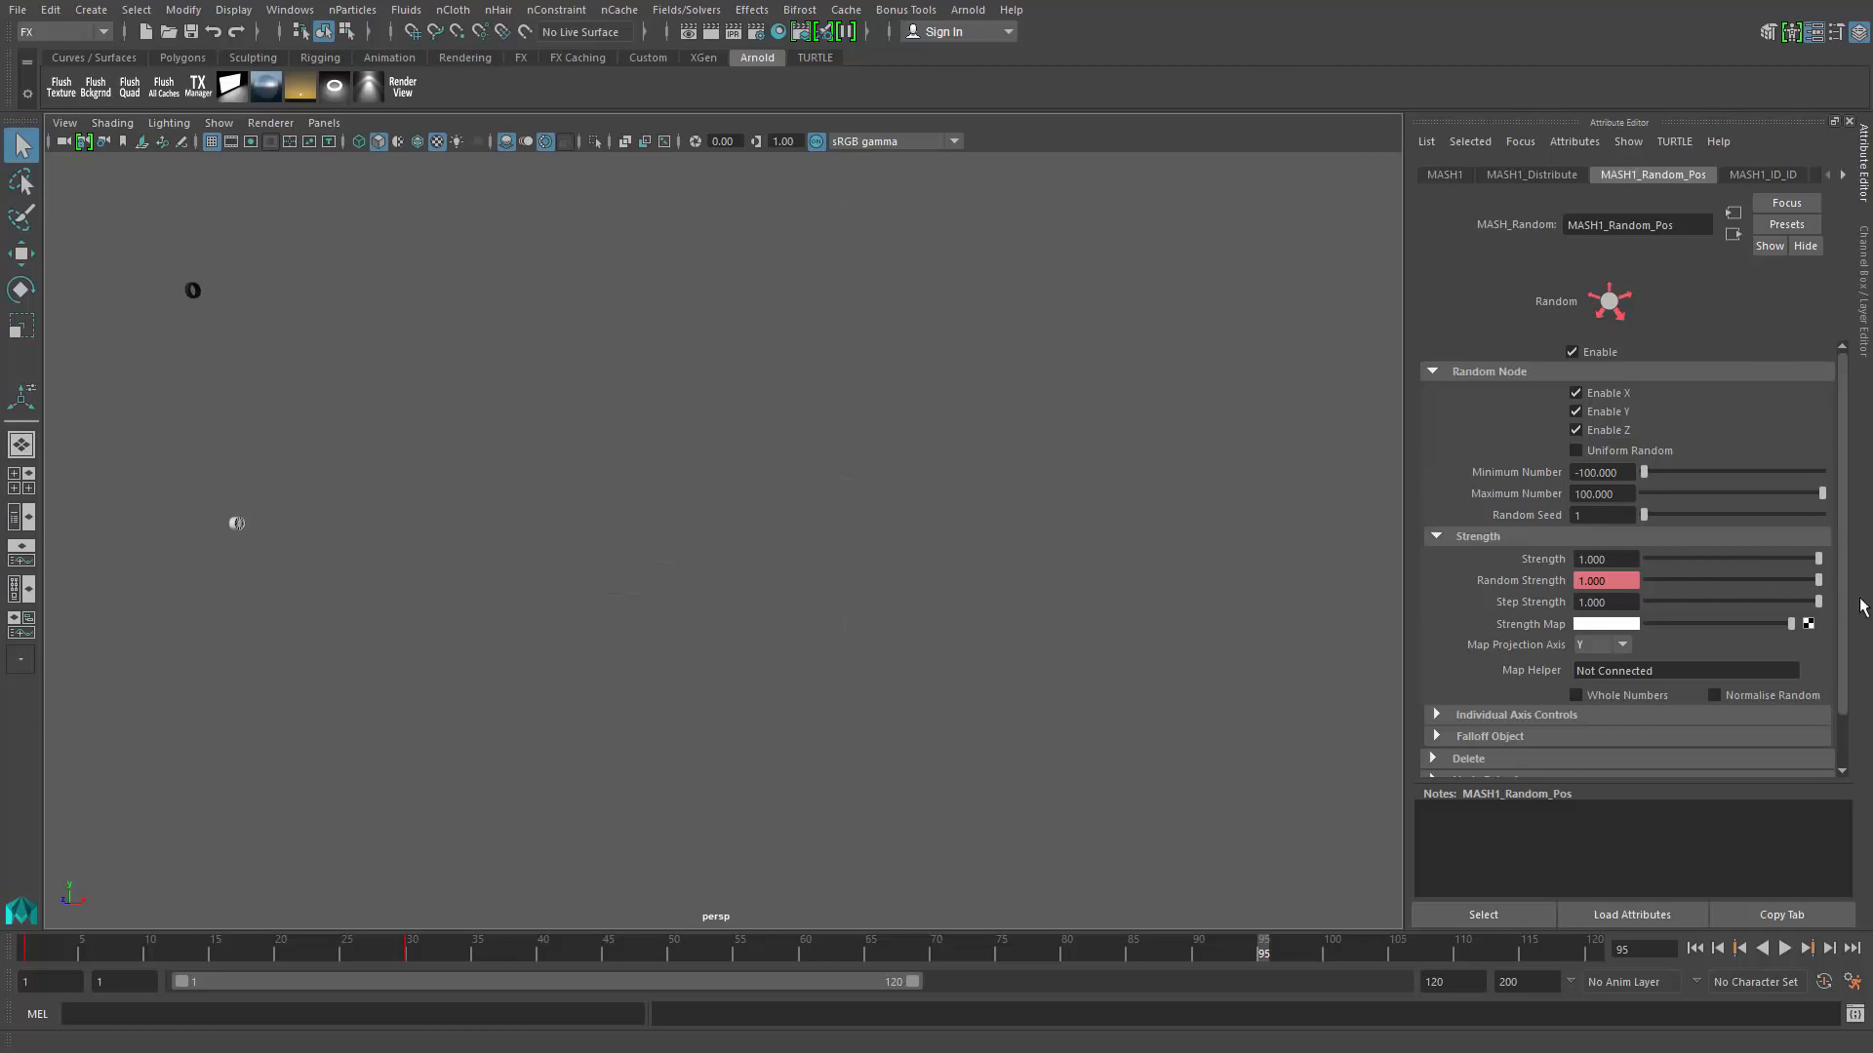
pyautogui.keyDown('alt'); pyautogui.moveTo(1027, 638); pyautogui.dragTo(1118, 633); pyautogui.keyUp('alt')
pyautogui.keyDown('alt'); pyautogui.moveTo(1286, 620); pyautogui.dragTo(960, 756); pyautogui.keyUp('alt')
# Step: Add a Spring node to position in the MASH1 network and play the animation from the first frame
pyautogui.click(1694, 948)
pyautogui.click(1451, 175)
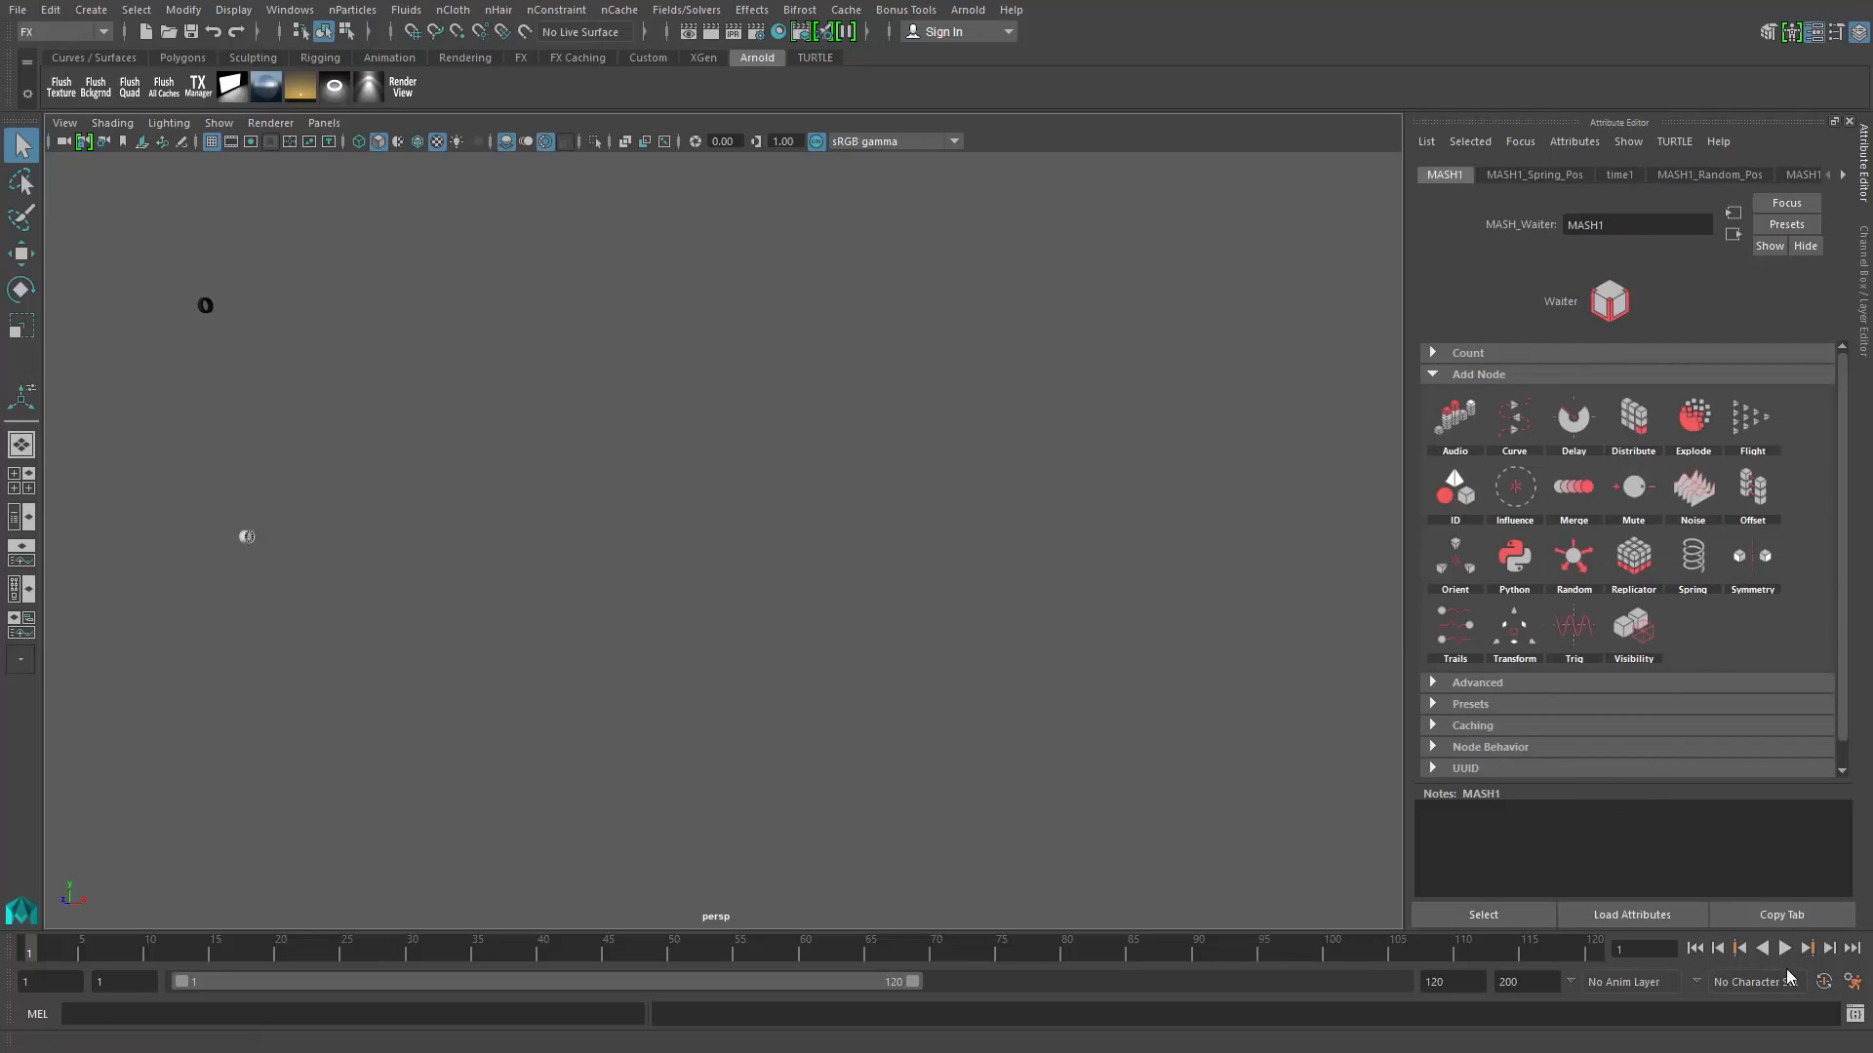
pyautogui.click(1784, 948)
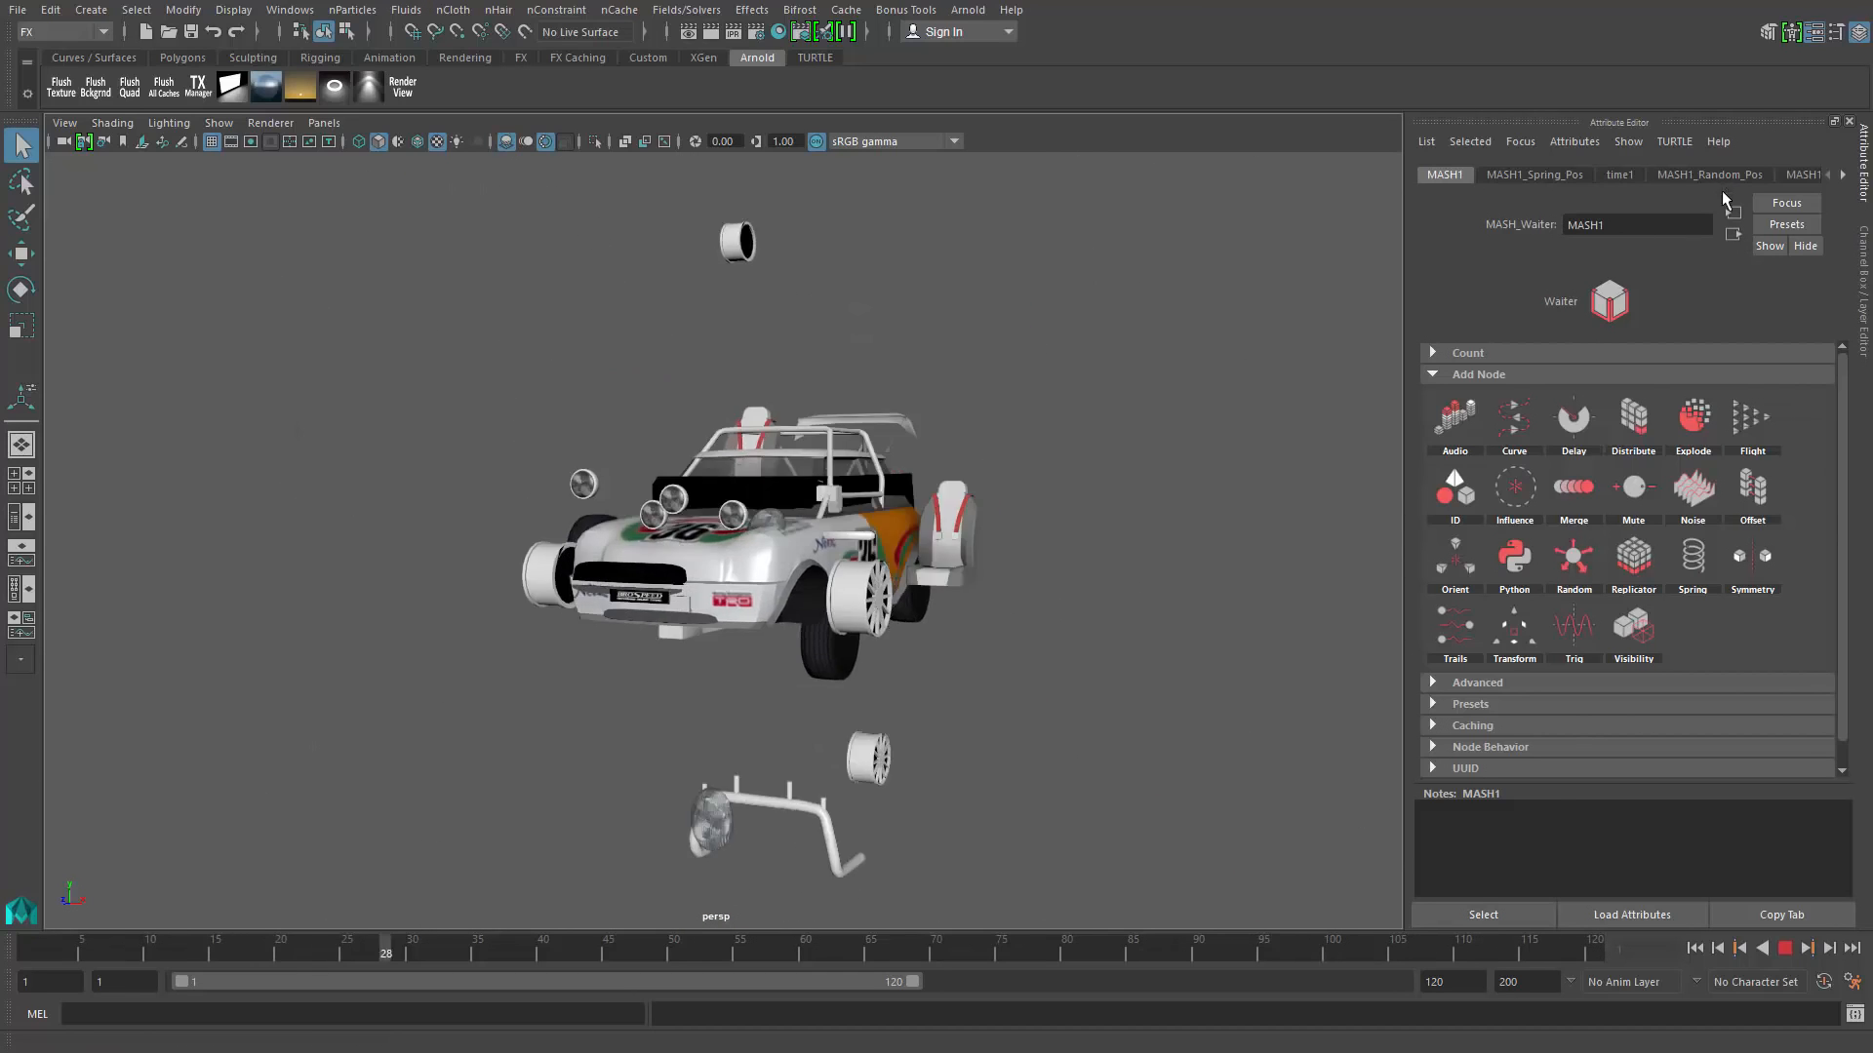
# Step: During playback, restrict the Random position node to the X axis only, and switch it to the Y axis only
pyautogui.click(1711, 176)
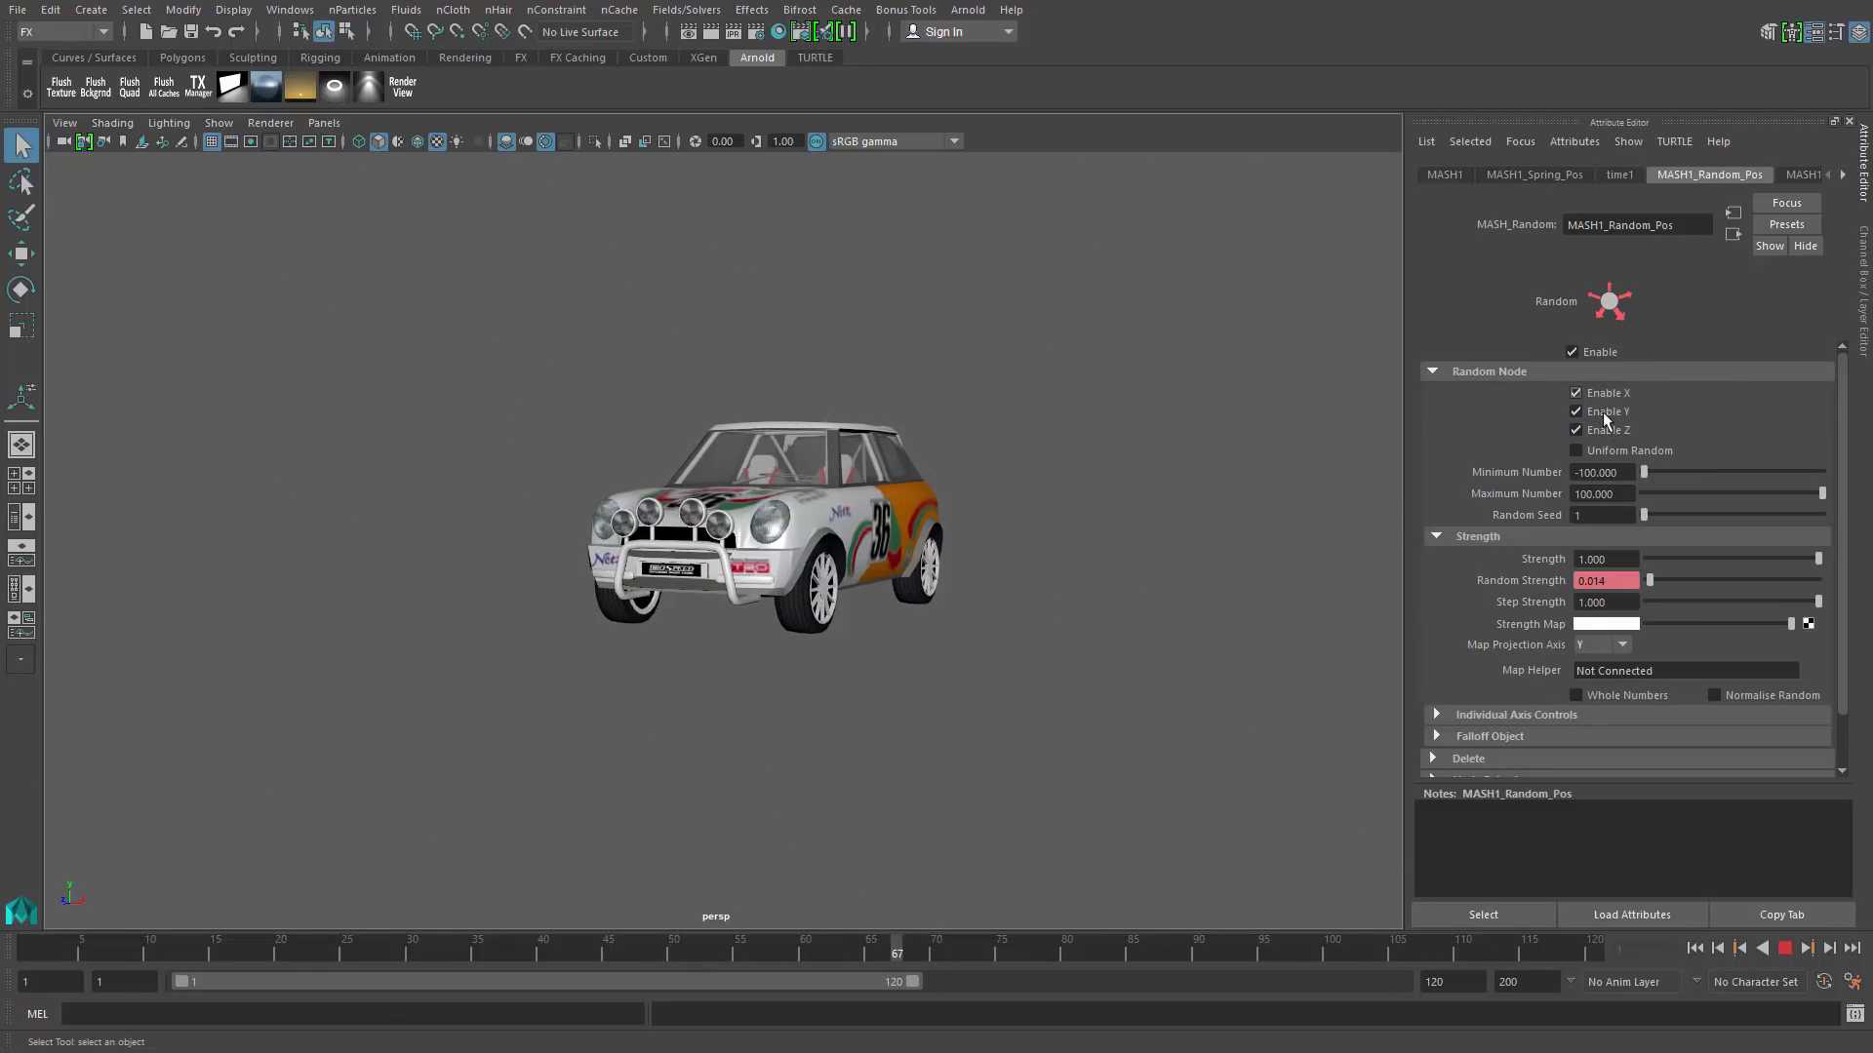
pyautogui.click(1575, 412)
pyautogui.click(1575, 431)
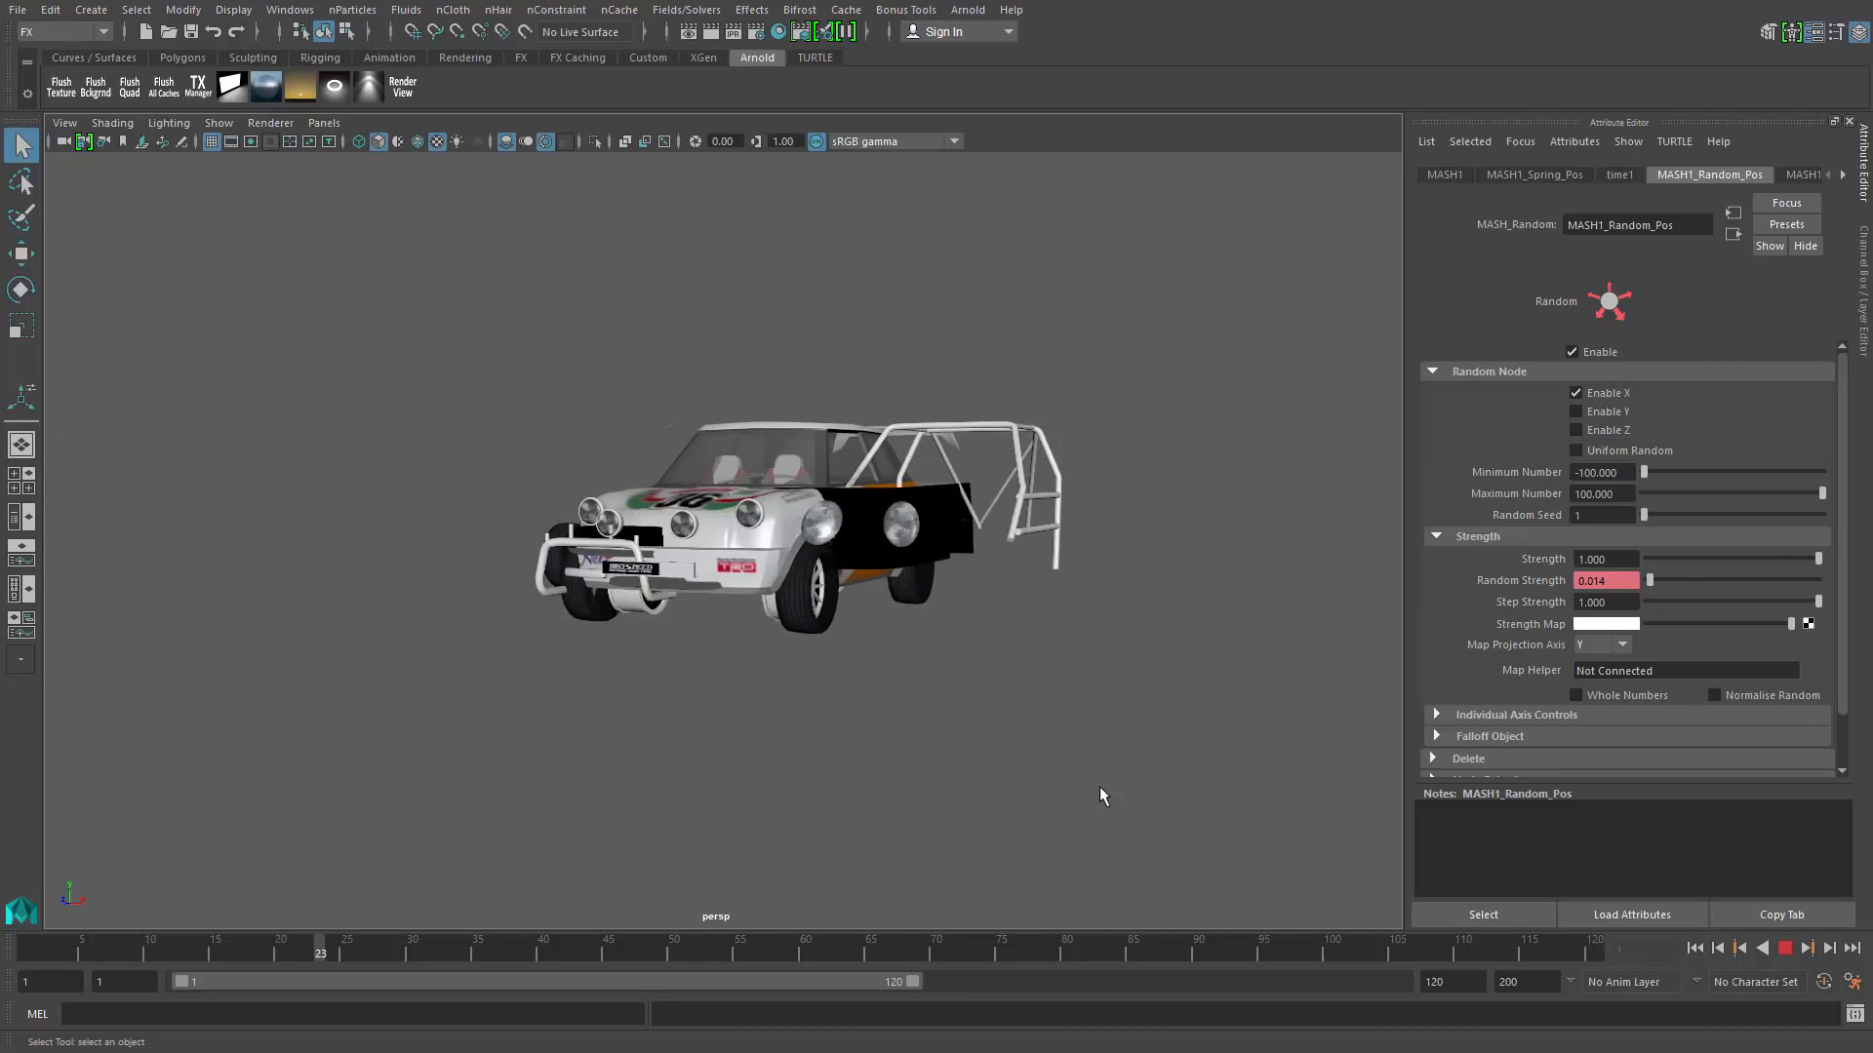
pyautogui.click(1576, 411)
pyautogui.click(1576, 394)
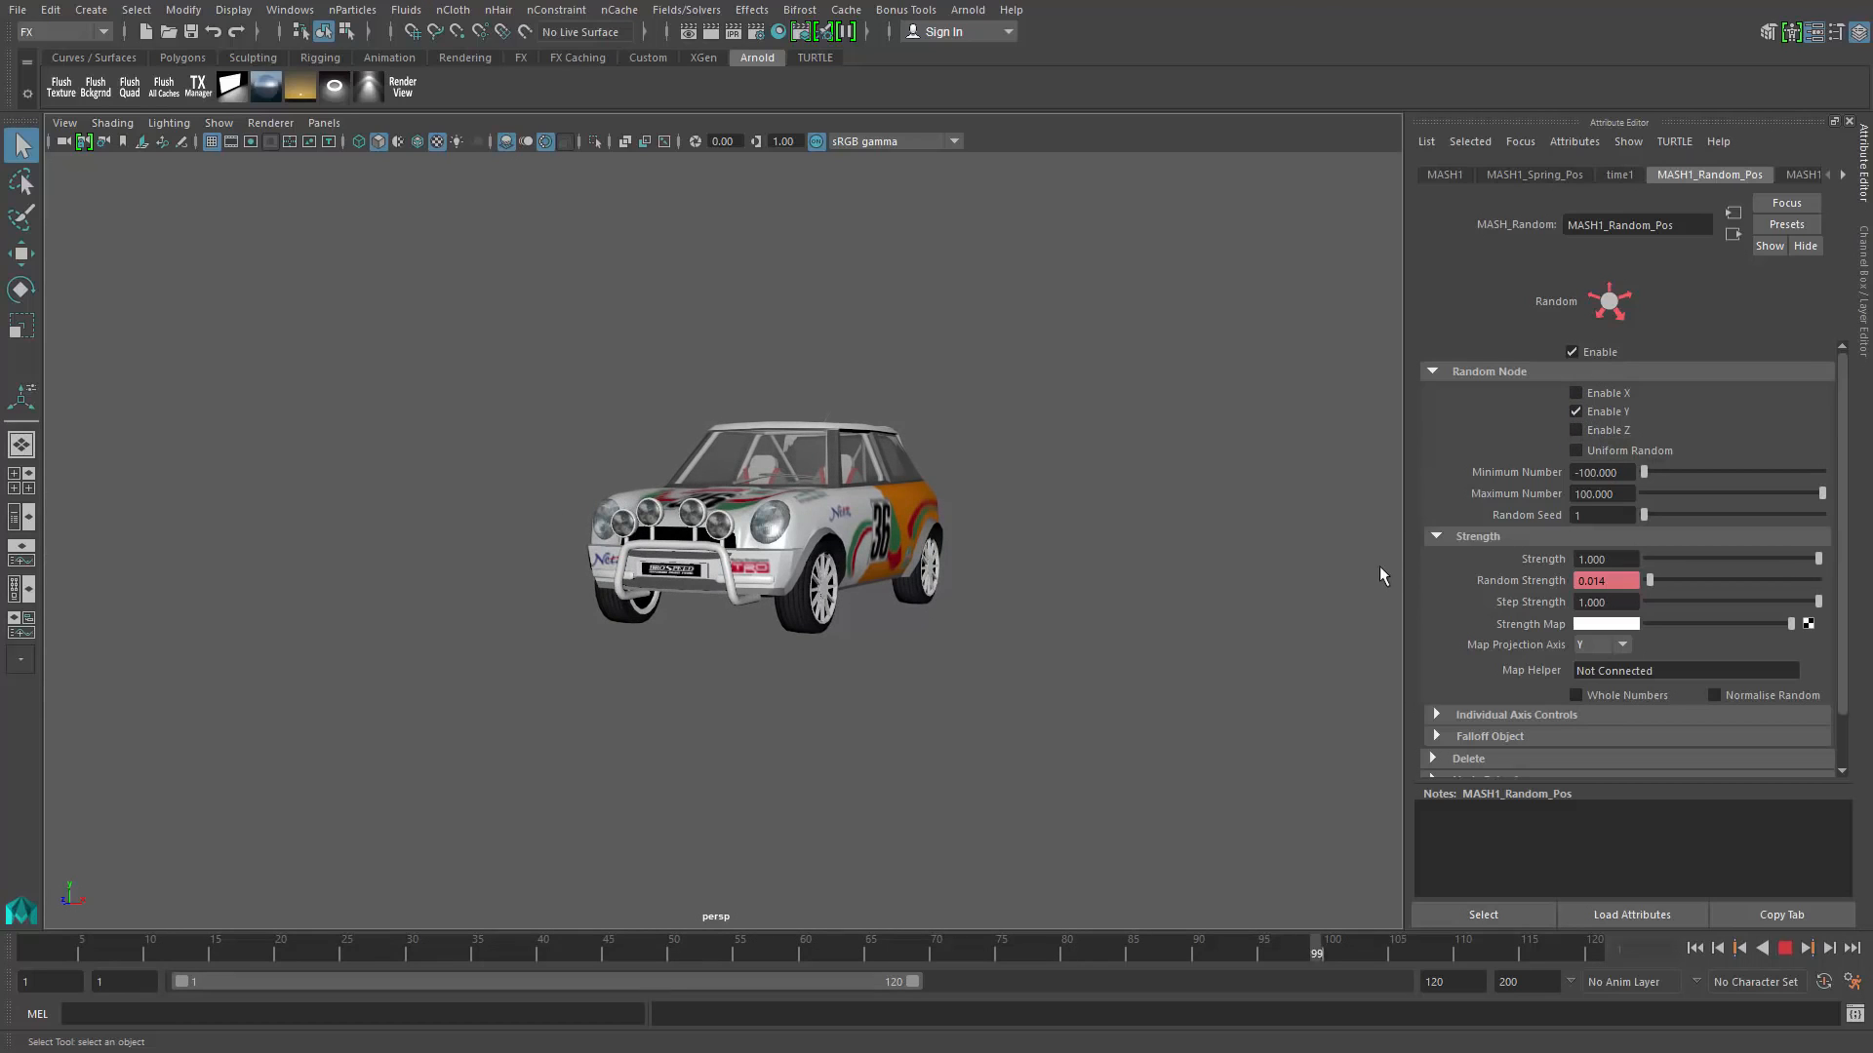